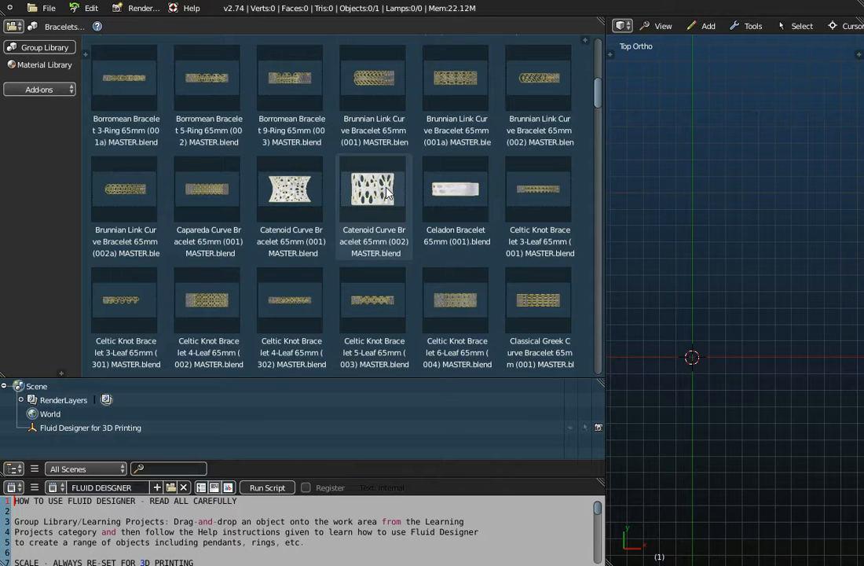
Step: Place the Catenoid Curve Bracelet 65mm (002) from the bracelet library into the work area
left_click_drag(375, 193, 663, 205)
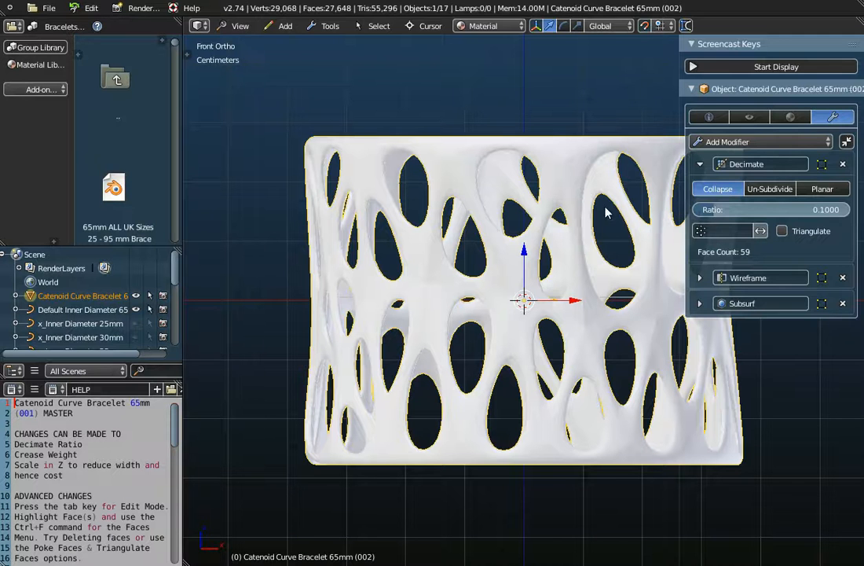
Step: Read the bracelet's help notes on the XYZ Function equations and U/V settings, and look at the types of objects that can be added
scroll(89, 452, "down", 6)
scroll(88, 452, "down", 3)
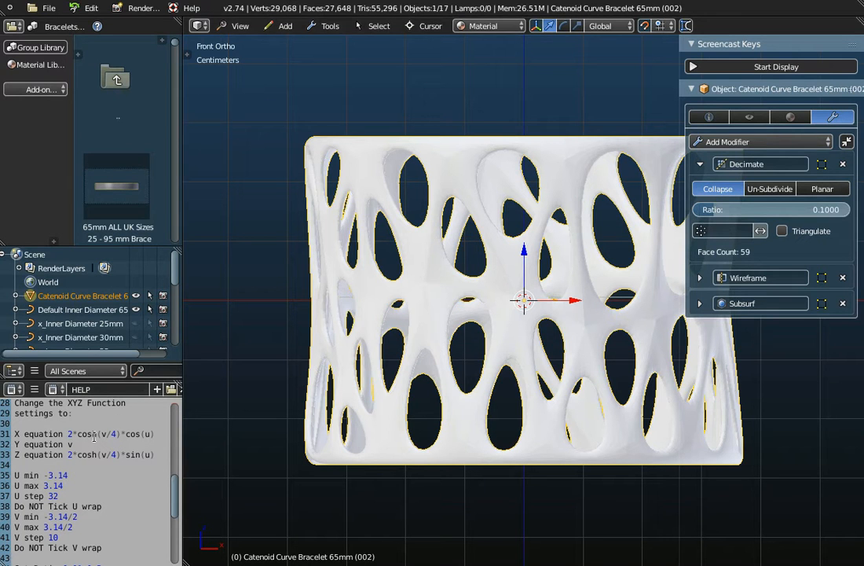
left_click(285, 26)
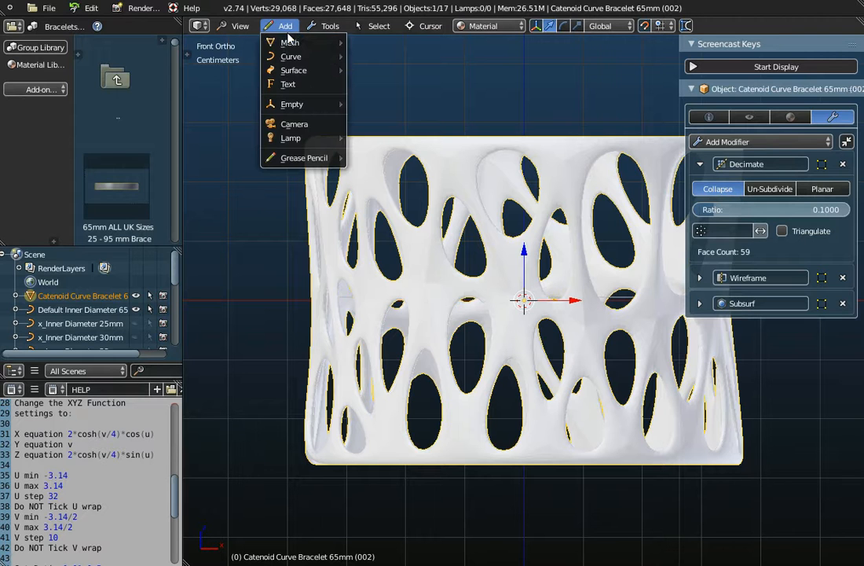
mouse_move(249, 43)
mouse_move(408, 228)
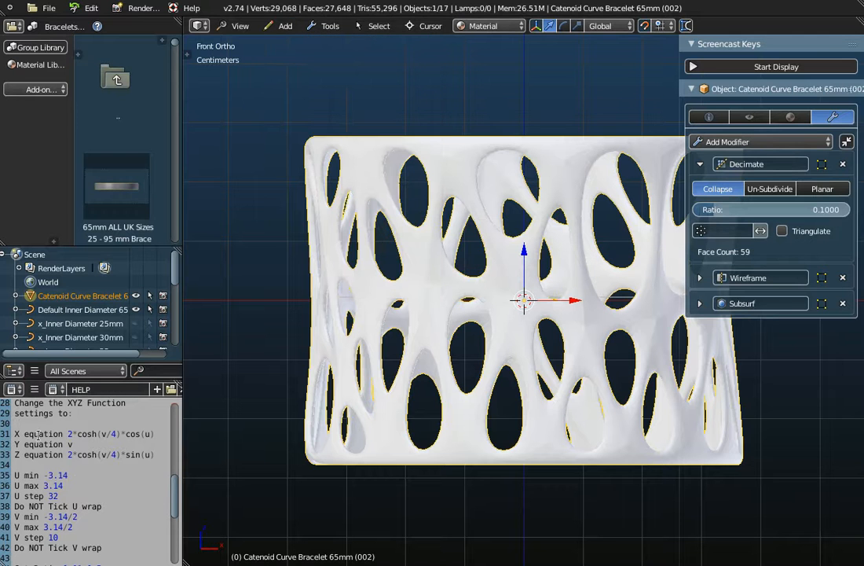
scroll(76, 450, "down", 4)
scroll(67, 510, "up", 10)
scroll(67, 509, "up", 2)
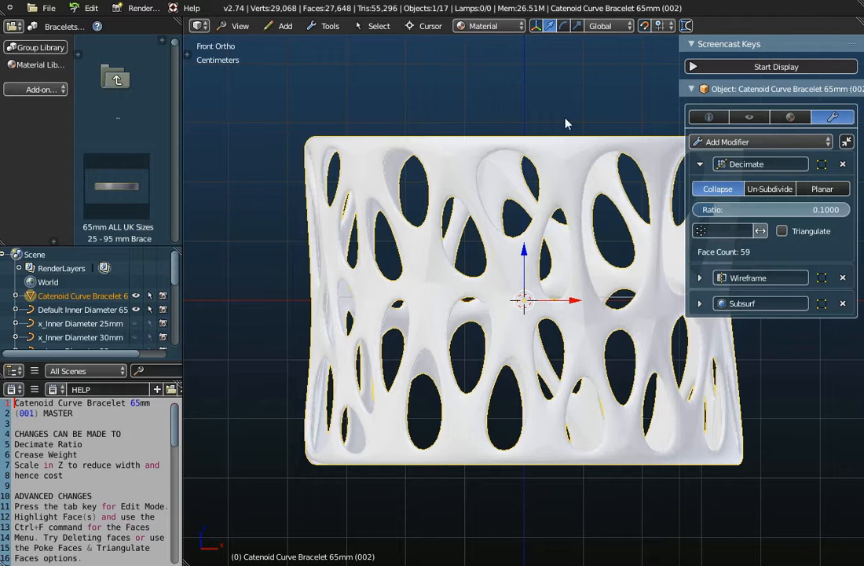
Step: Start the Screencast Keys display and collapse its settings, with the whole bracelet seen at an angle
middle_click_drag(447, 210, 436, 250)
left_click(754, 67)
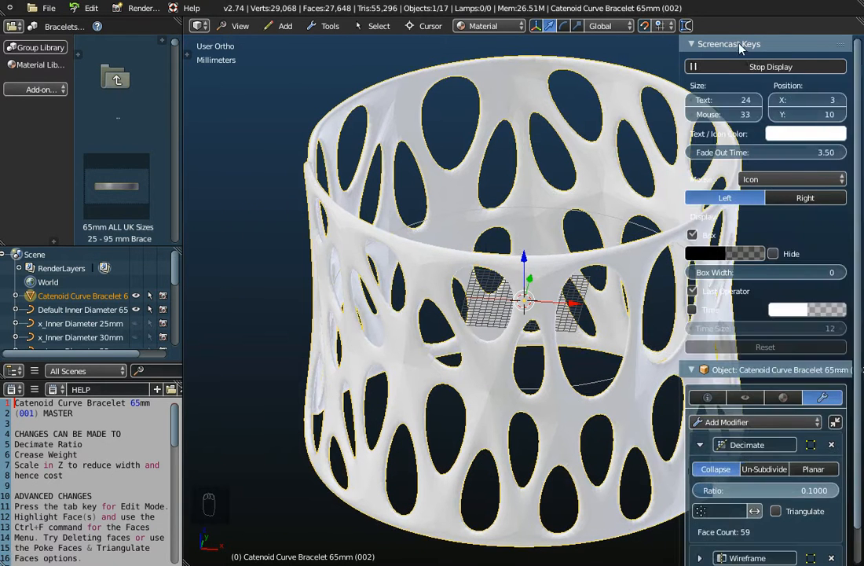
left_click(719, 43)
middle_click_drag(525, 290, 569, 331)
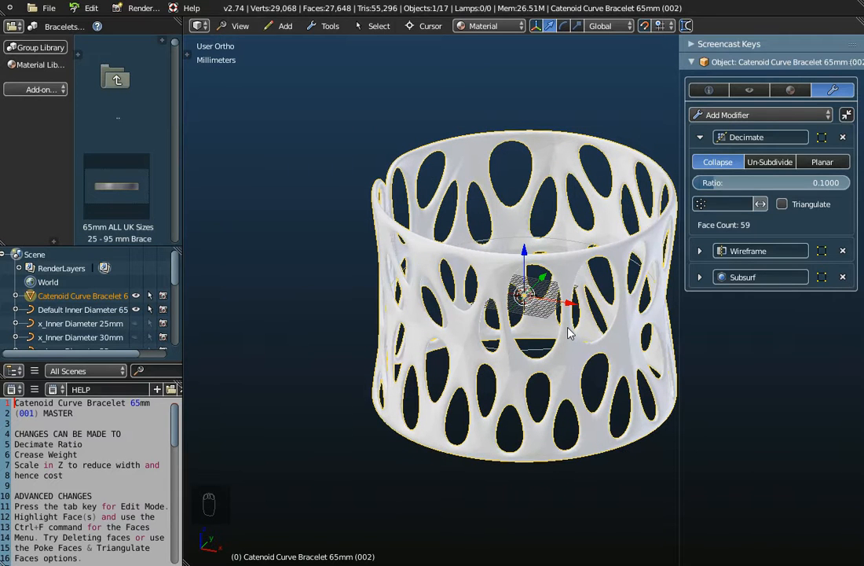
Step: Select a single vertex on the bracelet's front in Edit Mode, review the delete and vertex operations, and return to Object Mode
key("Tab")
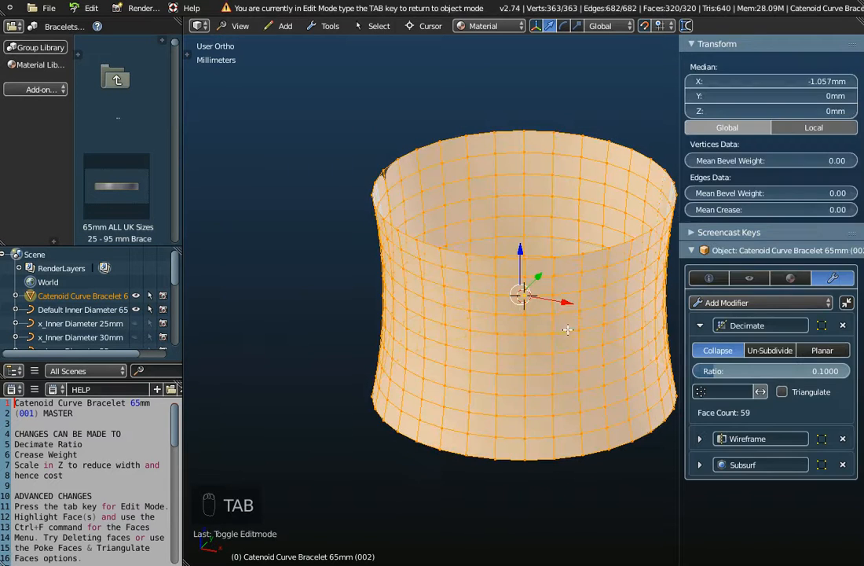
right_click(521, 352)
right_click(495, 349)
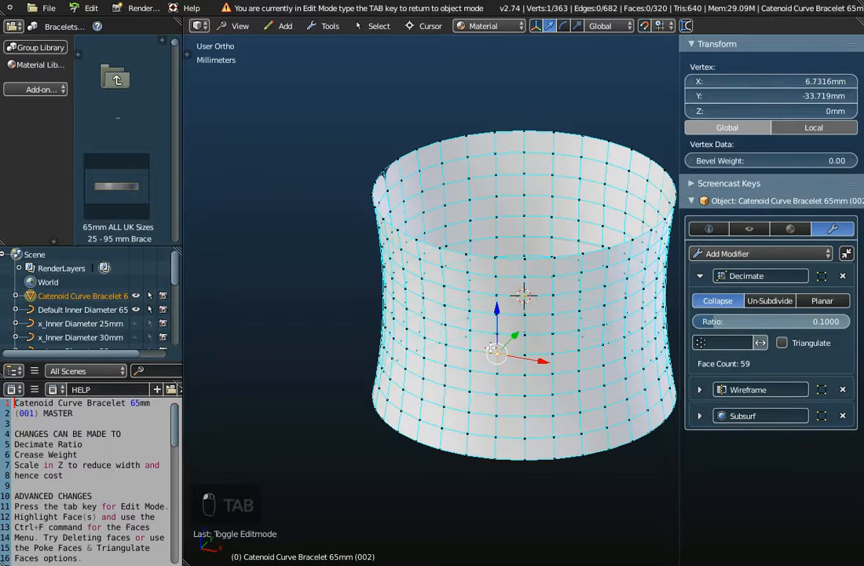
key("x")
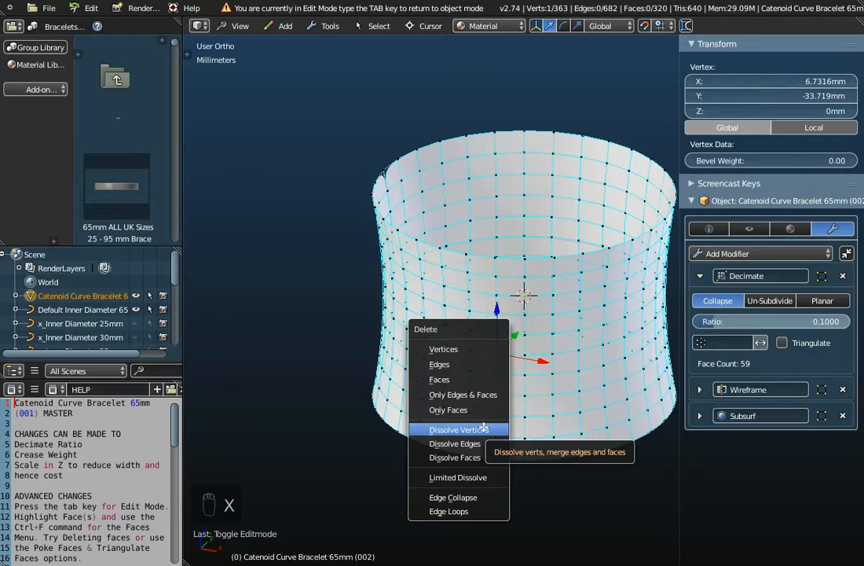
left_click(483, 428)
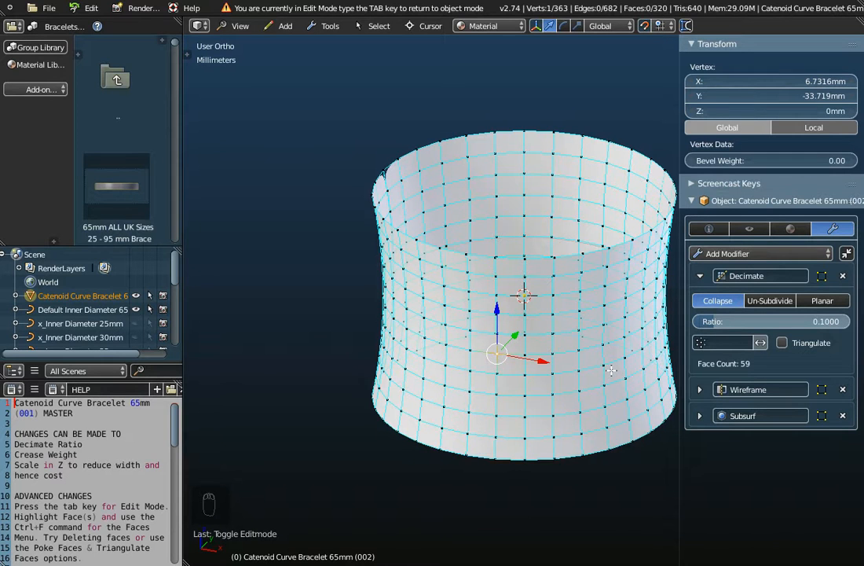
key("ctrl+v")
key("Tab")
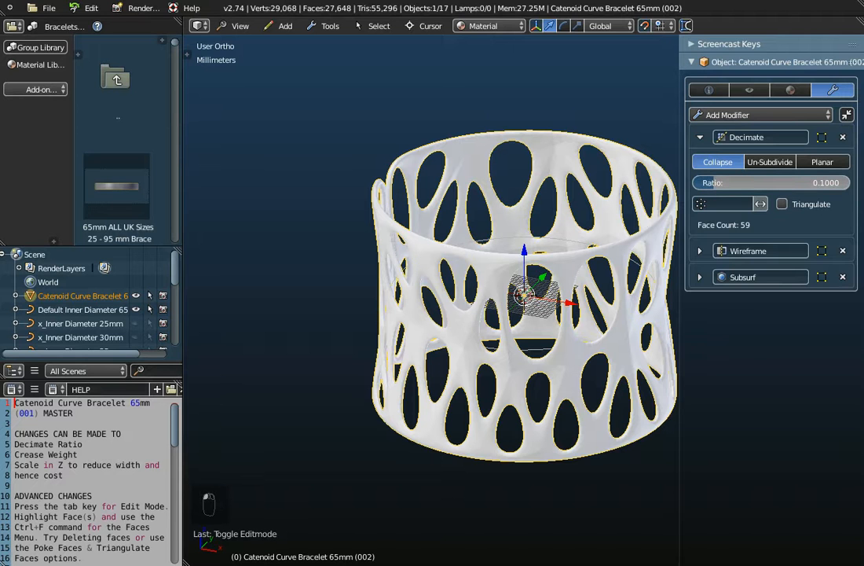
Step: Set the Decimate ratio to 1.0 and compare the bracelet with its base mesh by switching between Object and Edit Mode
left_click_drag(708, 182, 820, 183)
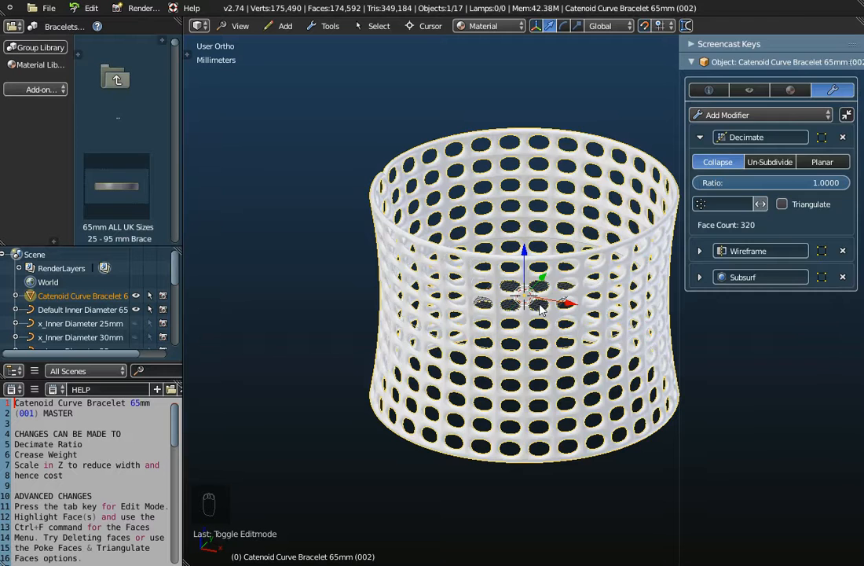
key("Tab")
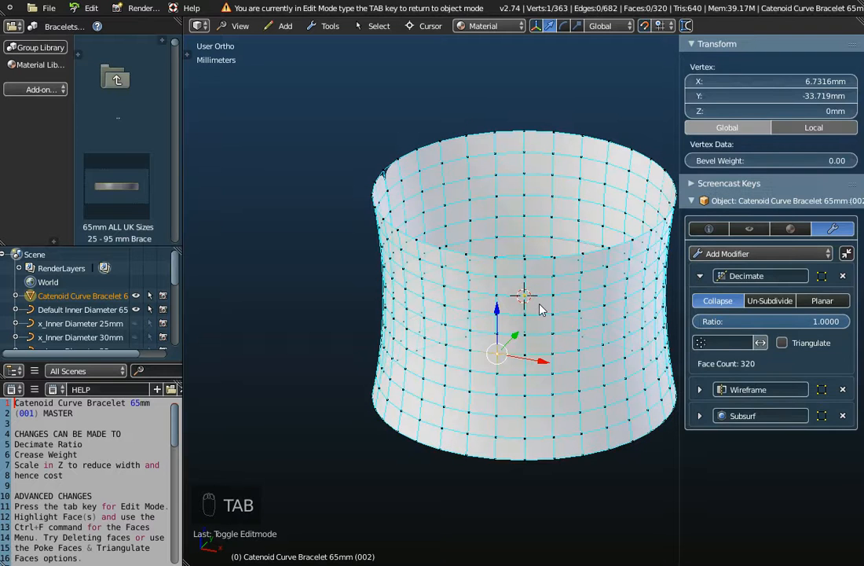
key("Tab")
key("Tab")
key("Tab")
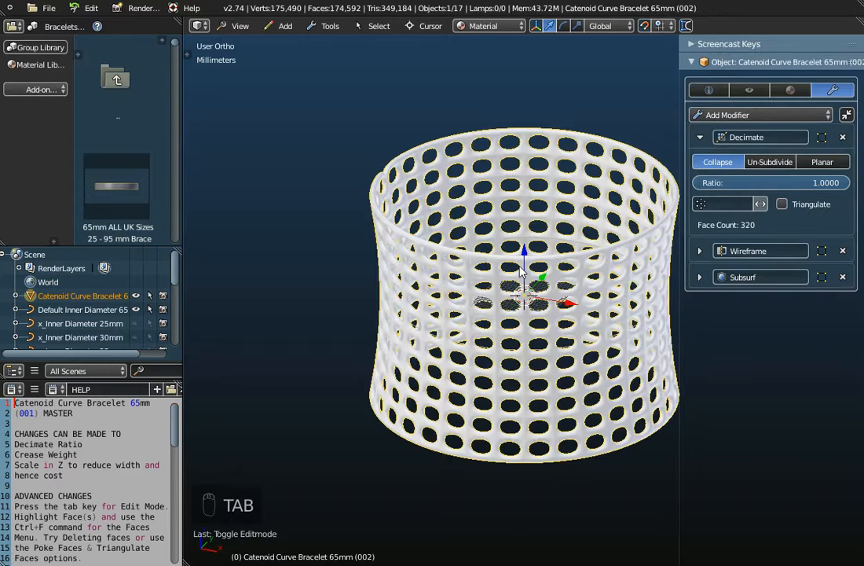
key("Tab")
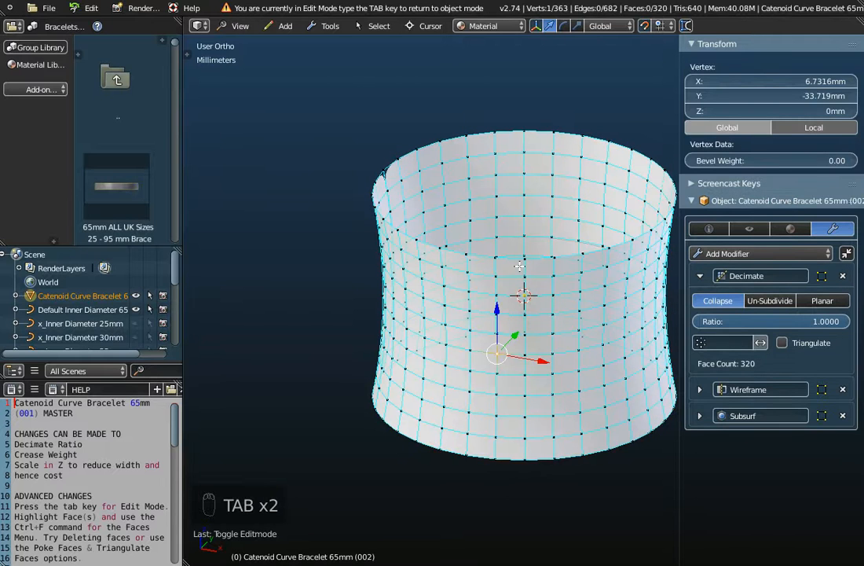
key("Tab")
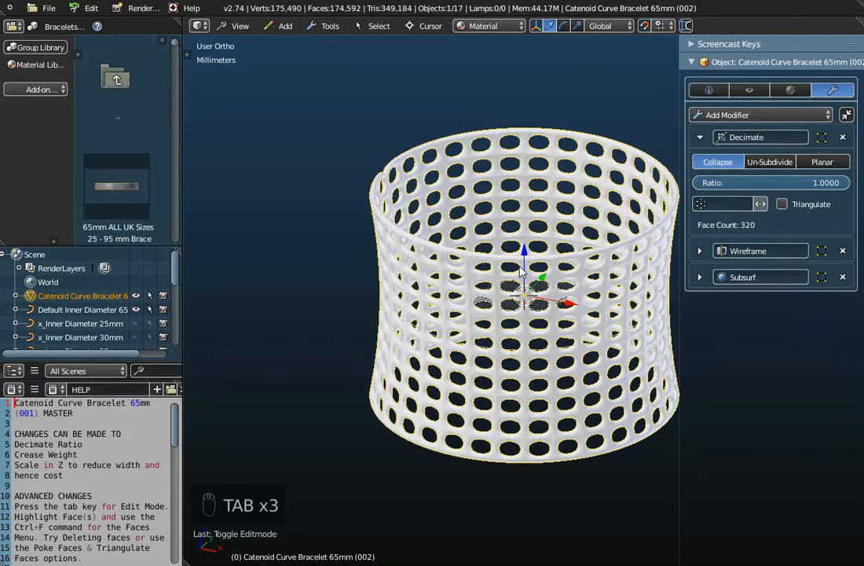
key("Tab")
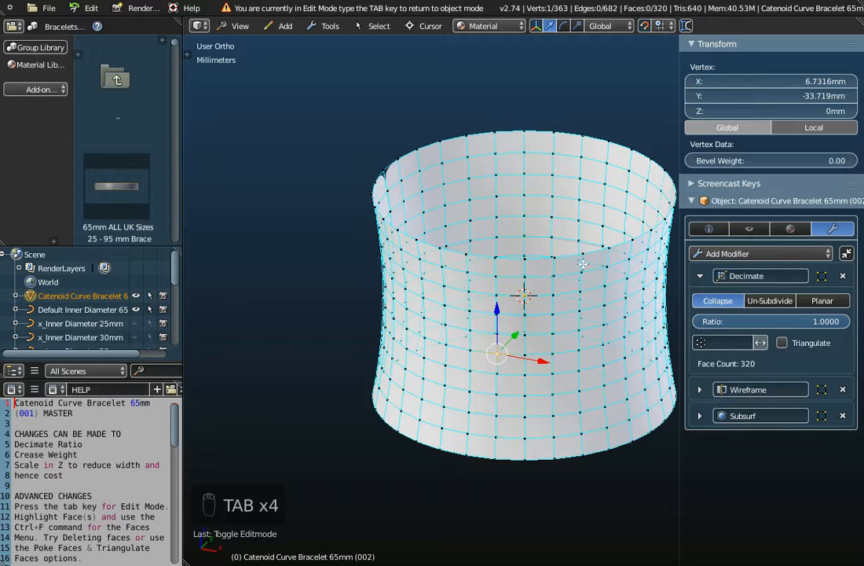
key("Tab")
Step: Reduce the Decimate ratio to 0.1584 and check the bracelet against its base mesh in Edit Mode
left_click_drag(826, 183, 718, 182)
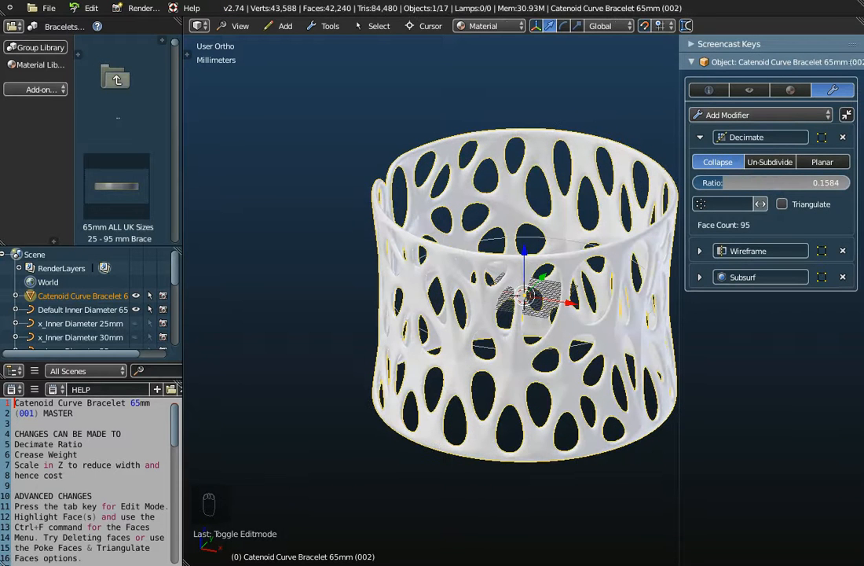
key("Tab")
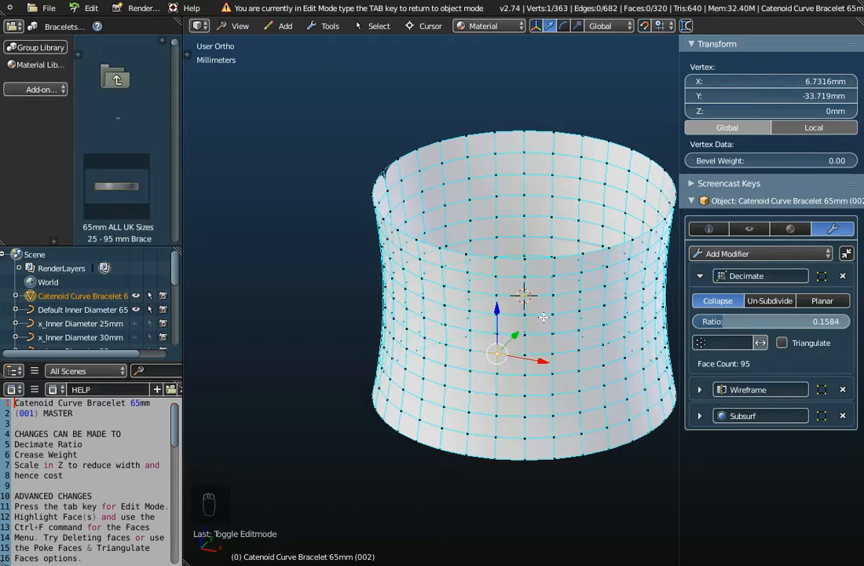
key("Tab")
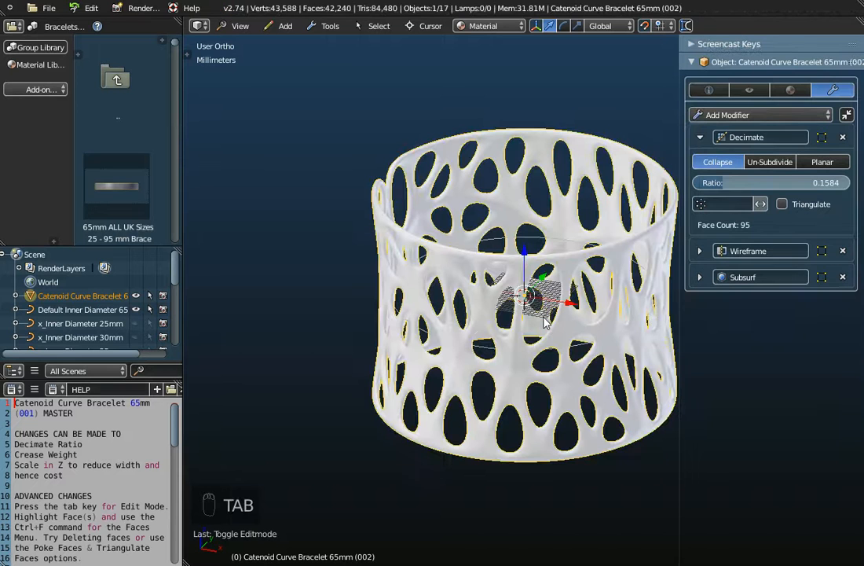
Step: Expand the Wireframe modifier, widen the properties area to show its full labels, and set the Crease Weight to 1
left_click(700, 253)
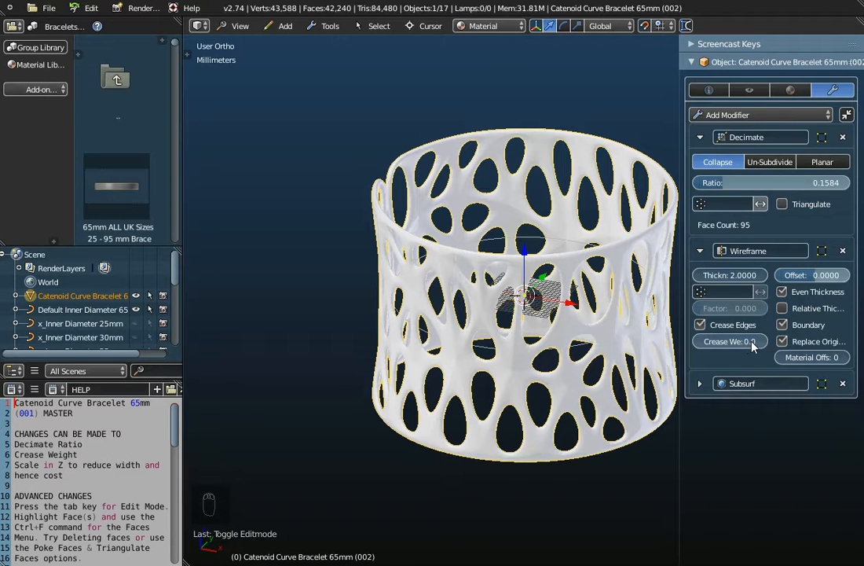
left_click_drag(687, 346, 647, 346)
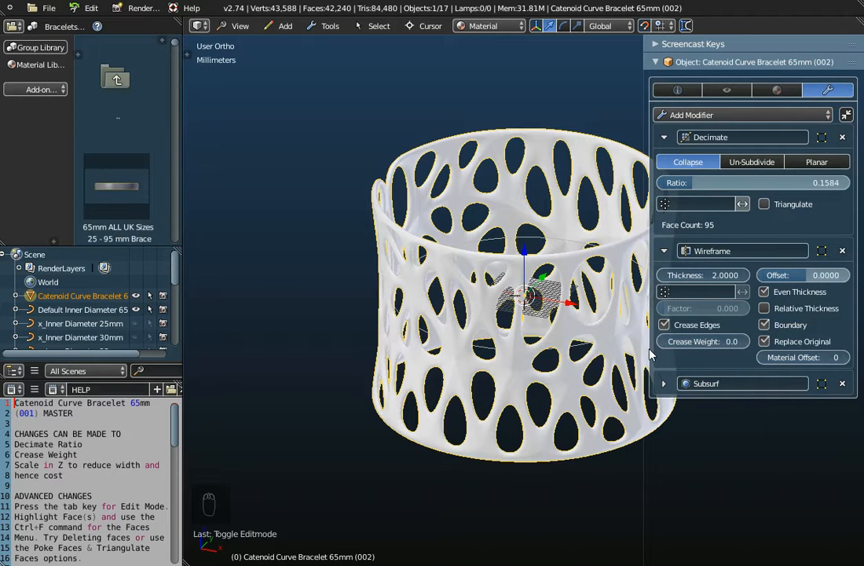
left_click_drag(645, 352, 620, 350)
left_click(692, 346)
type("1")
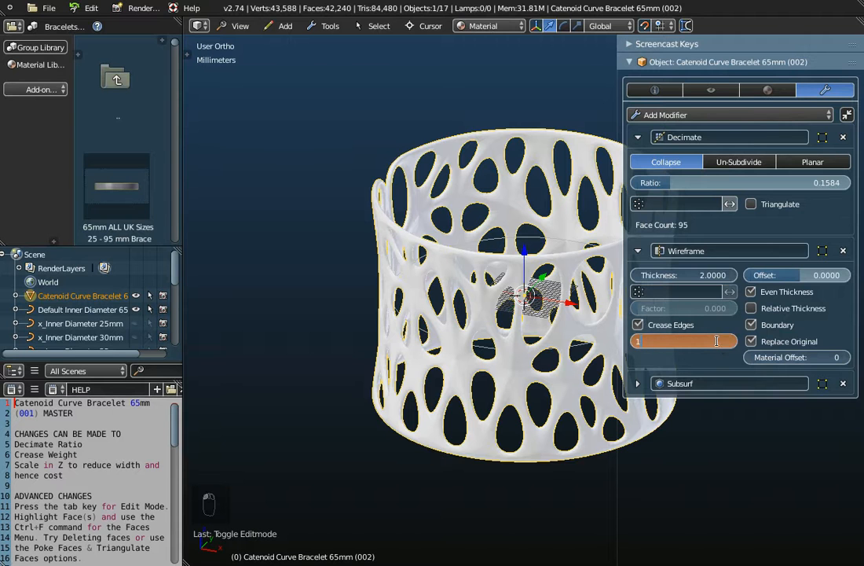
key("Return")
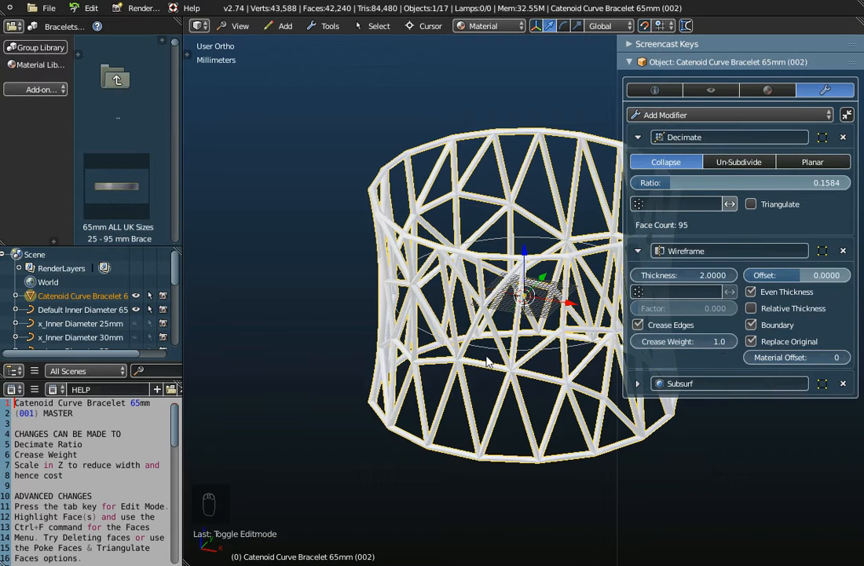
middle_click_drag(553, 380, 462, 358, "shift")
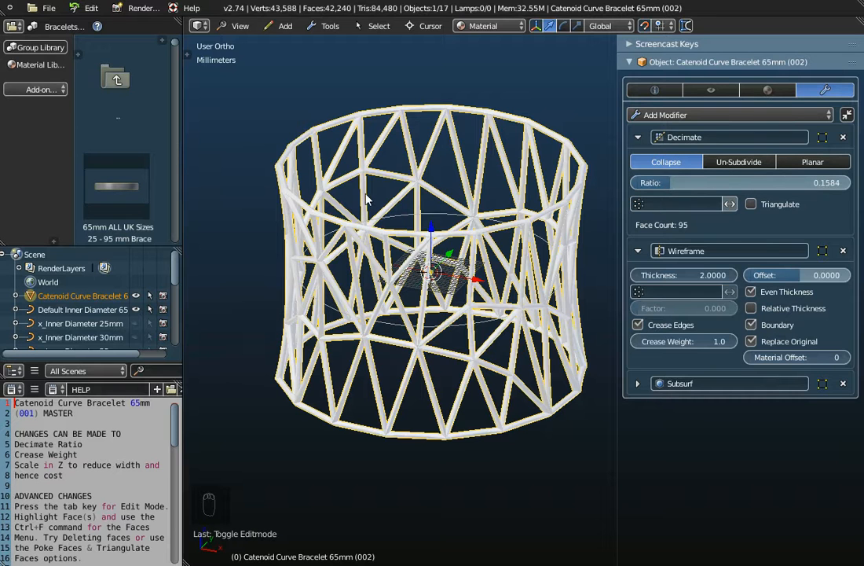
Step: Raise the Decimate ratio to 1.0 with the creased wireframe and compare the result with the base mesh in Edit Mode
left_click_drag(641, 189, 847, 185)
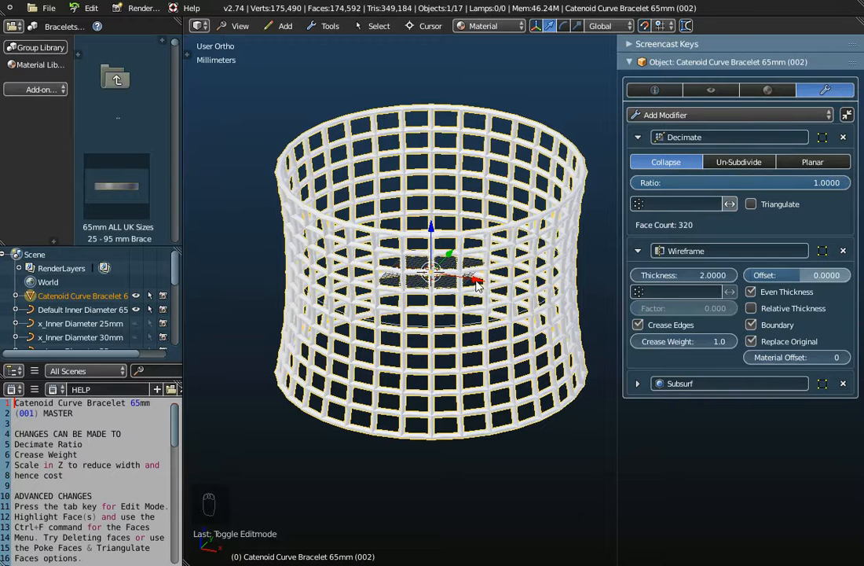
key("Tab")
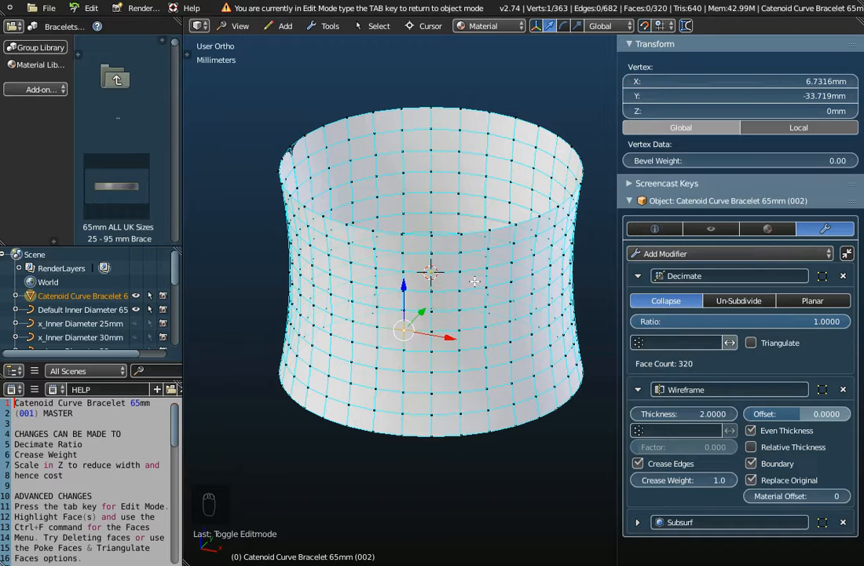
key("Tab")
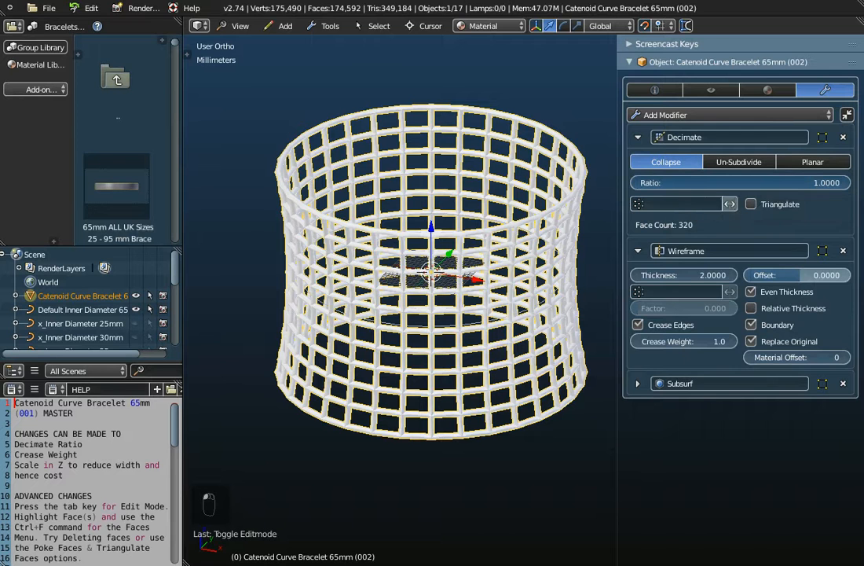
Step: Lower the Decimate ratio to 0.4895 and compare the creased wireframe with the base mesh in Edit Mode
left_click_drag(785, 182, 758, 182)
left_click_drag(823, 182, 739, 182)
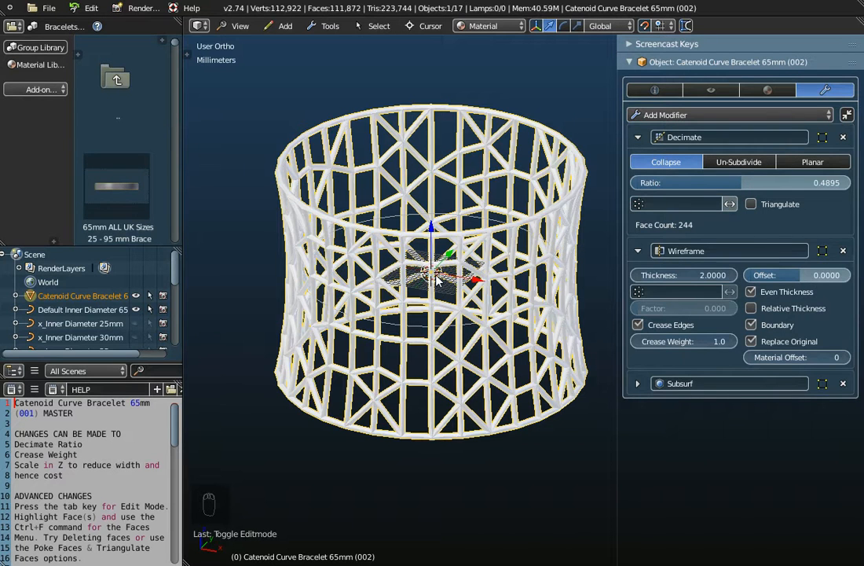
key("Tab")
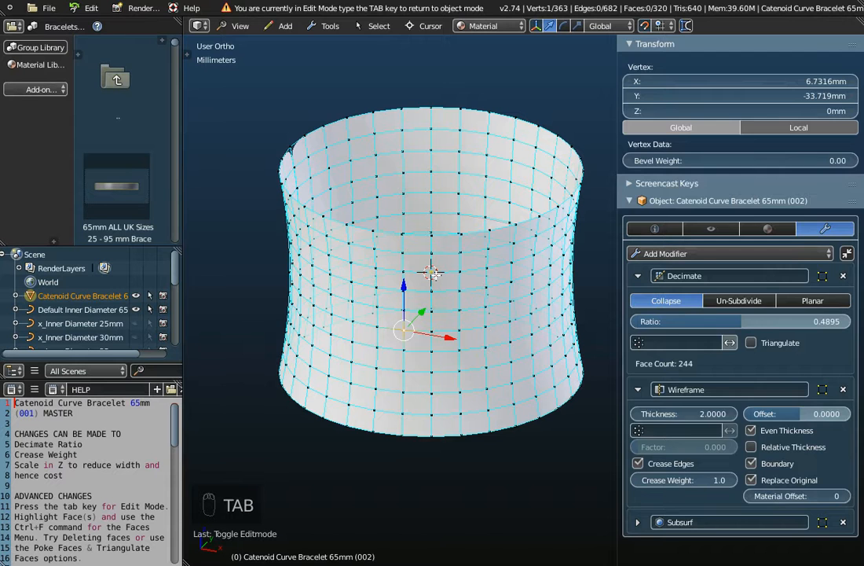
key("Tab")
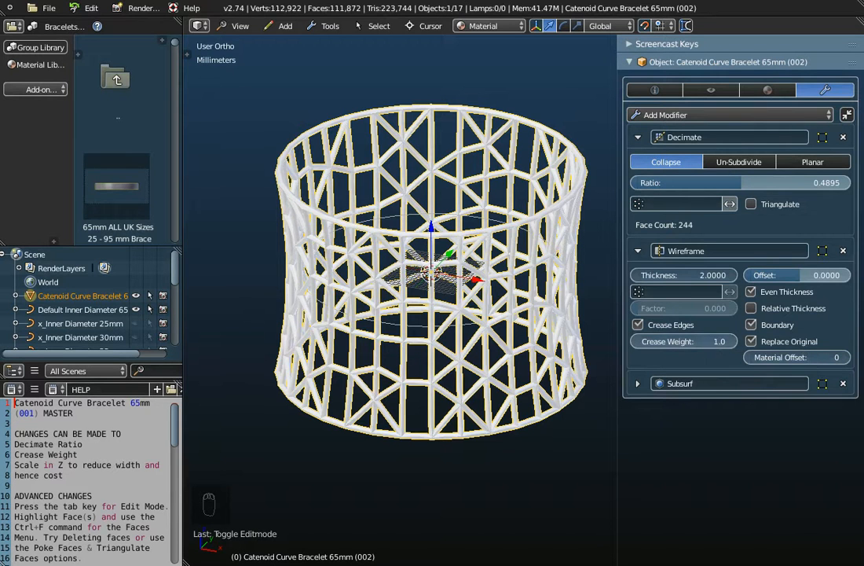
Step: Set the Wireframe modifier's Crease Weight to 0
left_click(711, 344)
type("0")
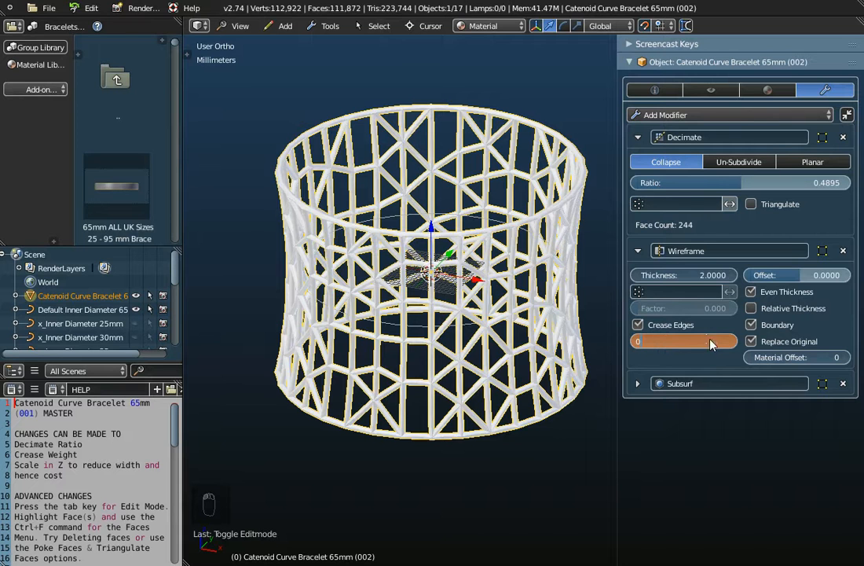
key("Return")
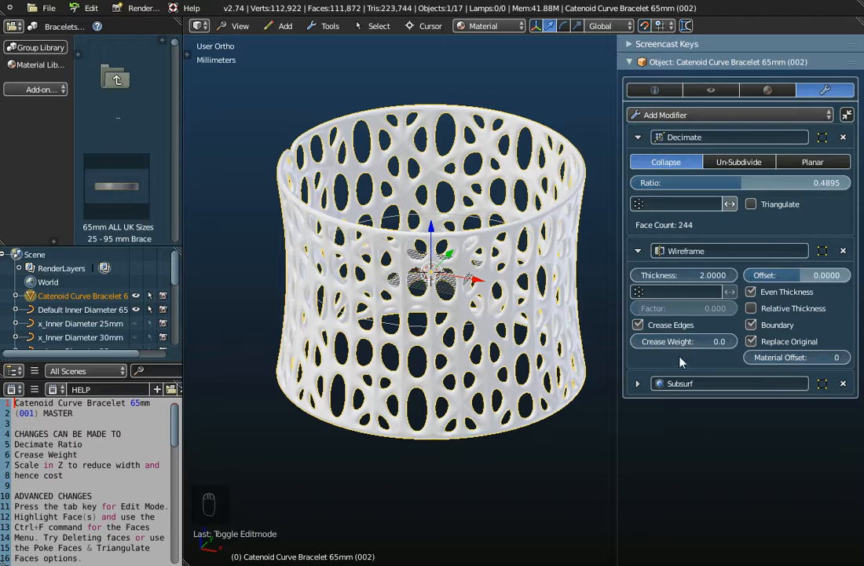
Step: Set the Wireframe modifier's Crease Weight to 0.2
left_click(707, 339)
type("0.2")
key("Return")
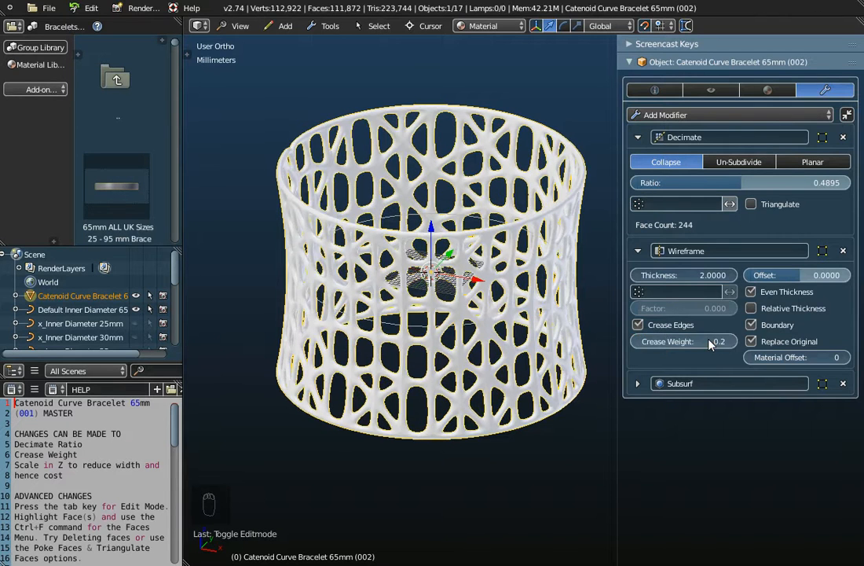
Step: Try Crease Weight values of 0.5 and 0.8 on the bracelet's Wireframe modifier
left_click(702, 340)
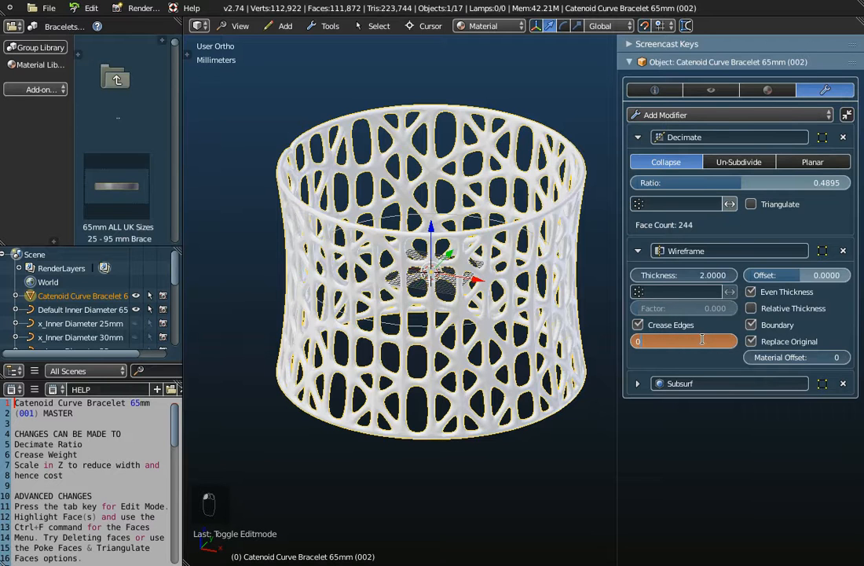
type("0.5")
key("Return")
left_click(703, 342)
type("0.7")
key("BackSpace")
type("8")
key("Return")
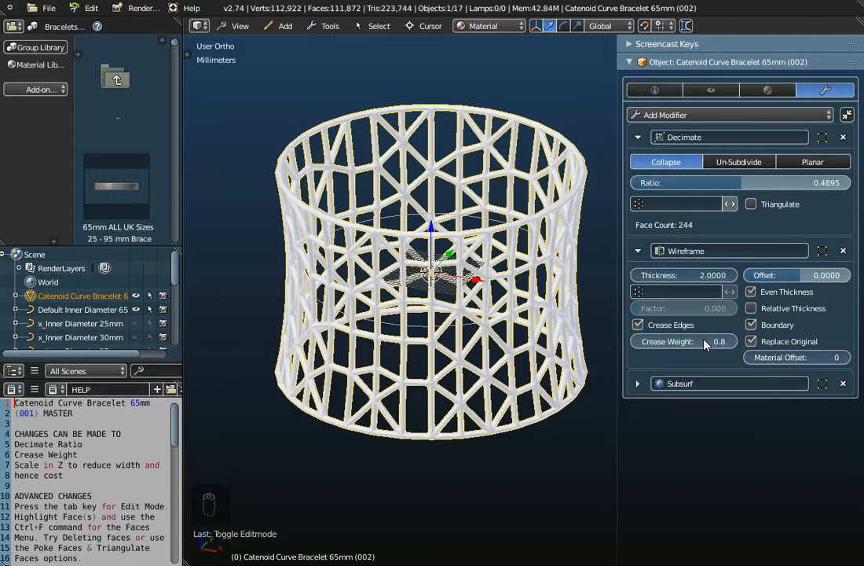
Step: Set the Wireframe modifier's Crease Weight to 1 and inspect the bracelet's struts
left_click(705, 343)
type("1")
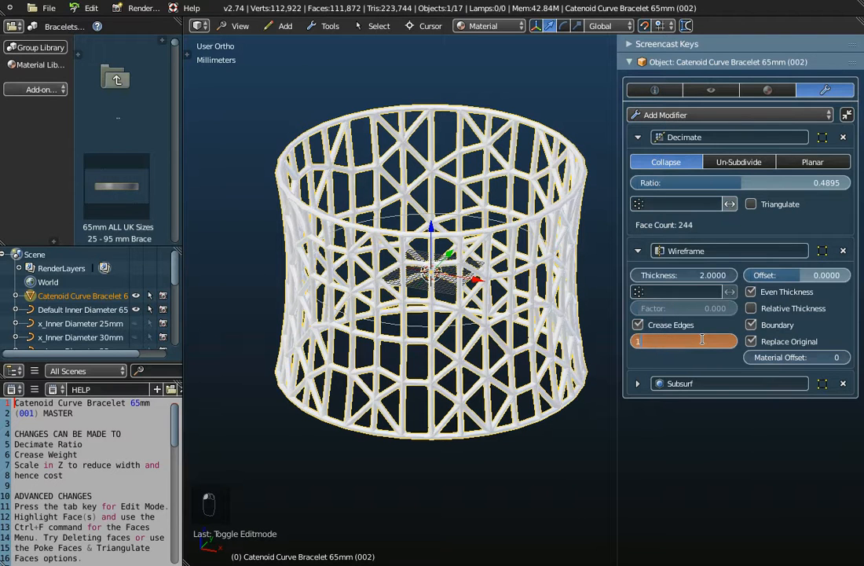
key("Return")
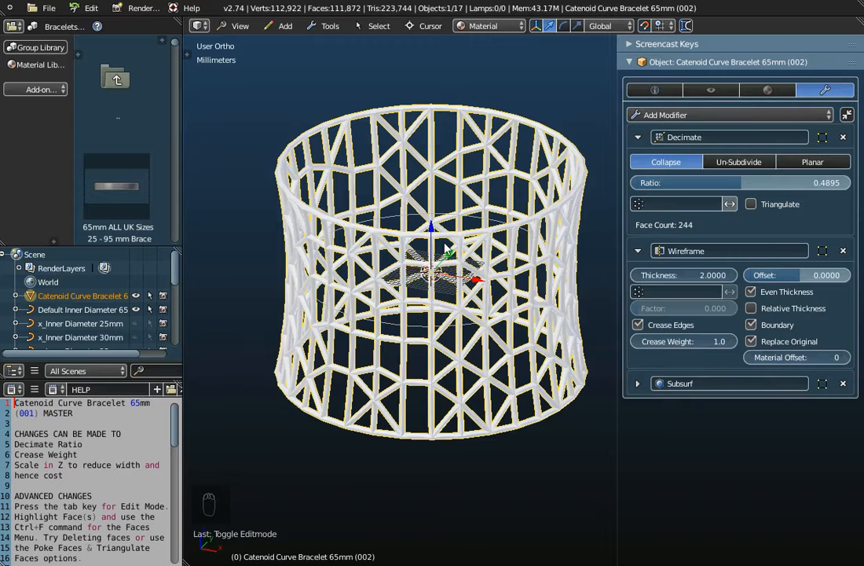
scroll(445, 245, "up", 3)
scroll(445, 249, "down", 3)
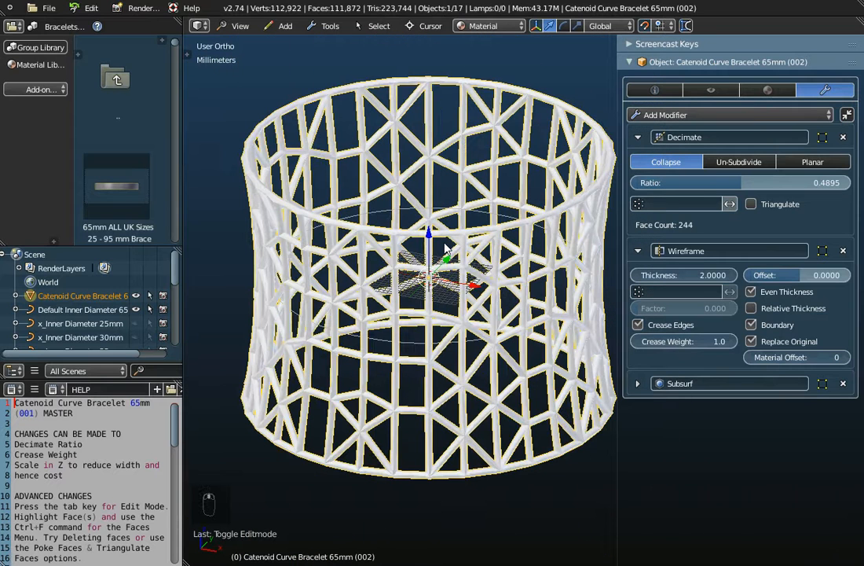
Step: Set the Wireframe modifier's Crease Weight back to 0
left_click(707, 343)
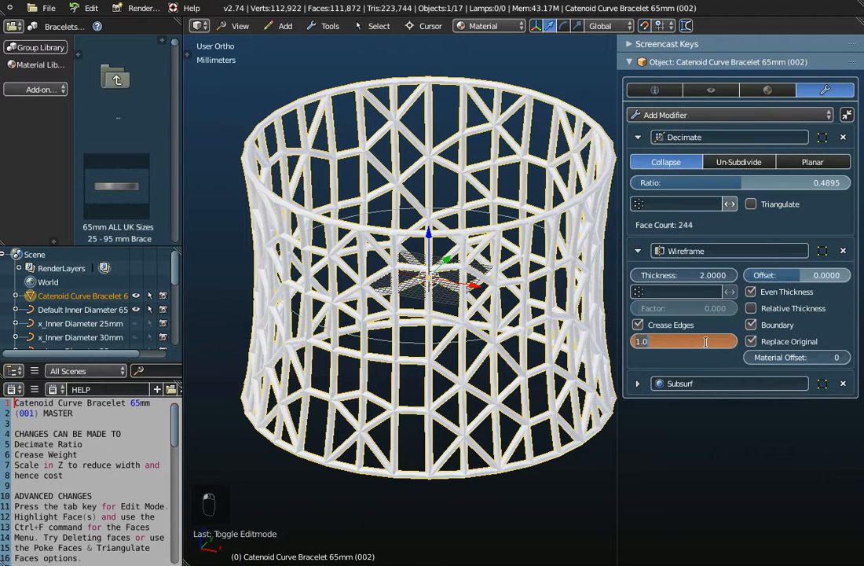
type("0")
key("Return")
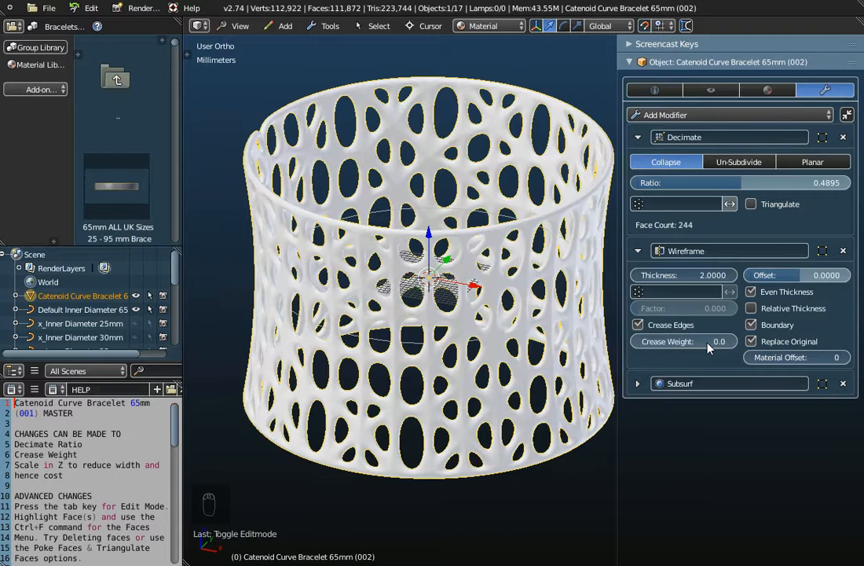
Step: Expand the Subsurf modifier's settings and lower its View subdivisions to 0
left_click(638, 383)
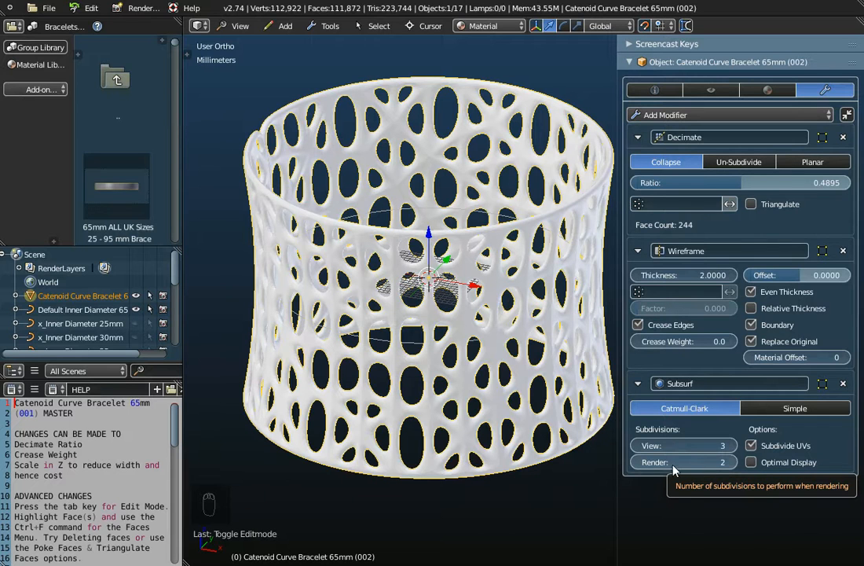
left_click(637, 447)
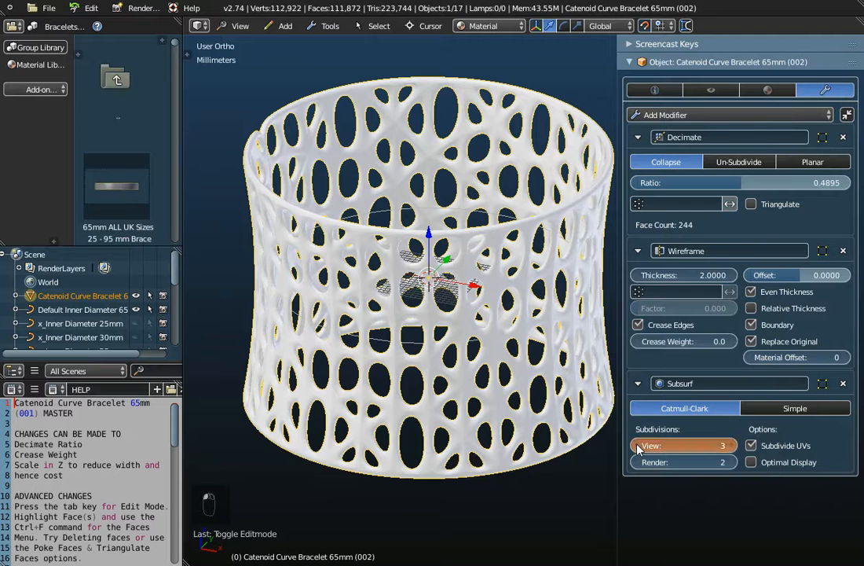
left_click(638, 447)
left_click(637, 447)
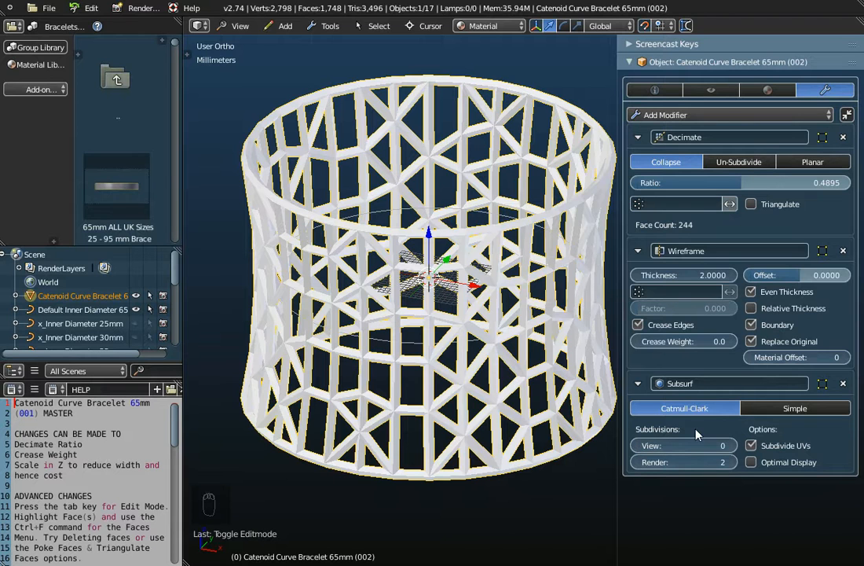
Step: Try a Wireframe Crease Weight of 1 on the unsubdivided bracelet and return the weight to 0
left_click(705, 343)
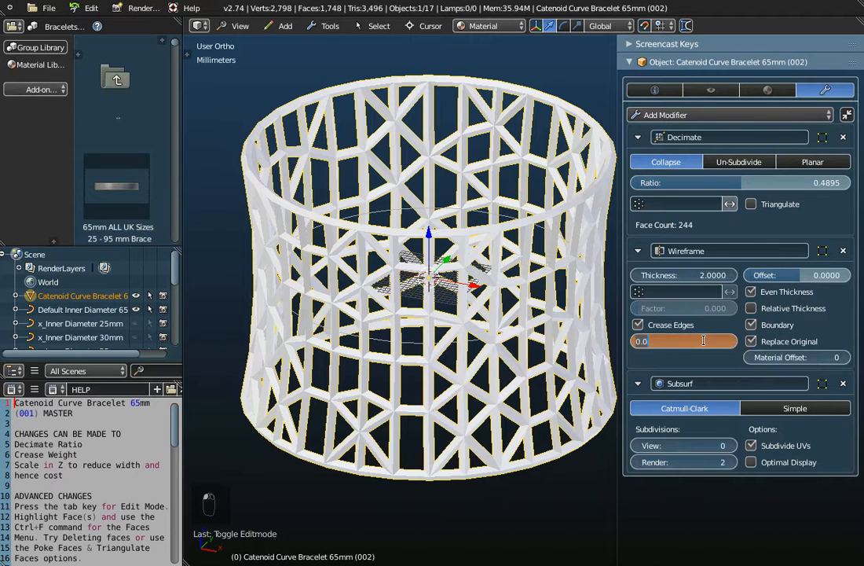
type("1")
key("Return")
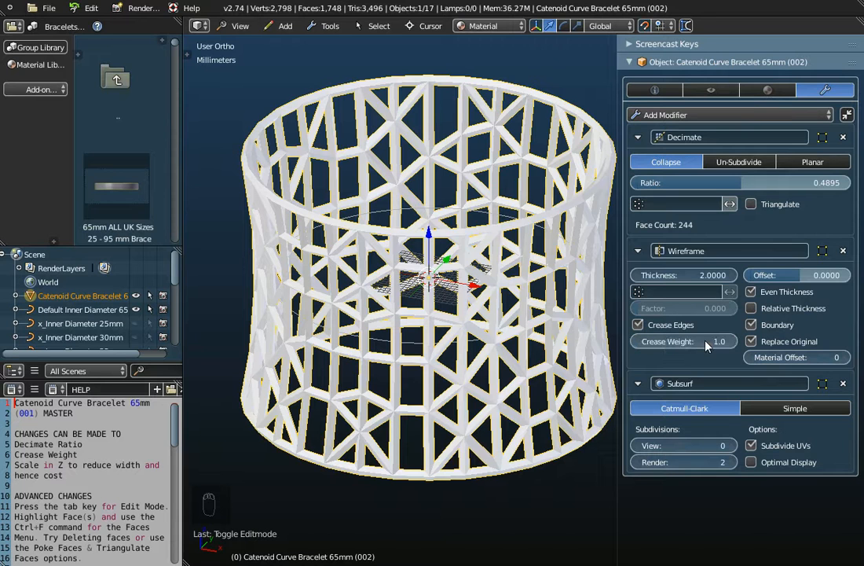
left_click_drag(704, 345, 686, 344)
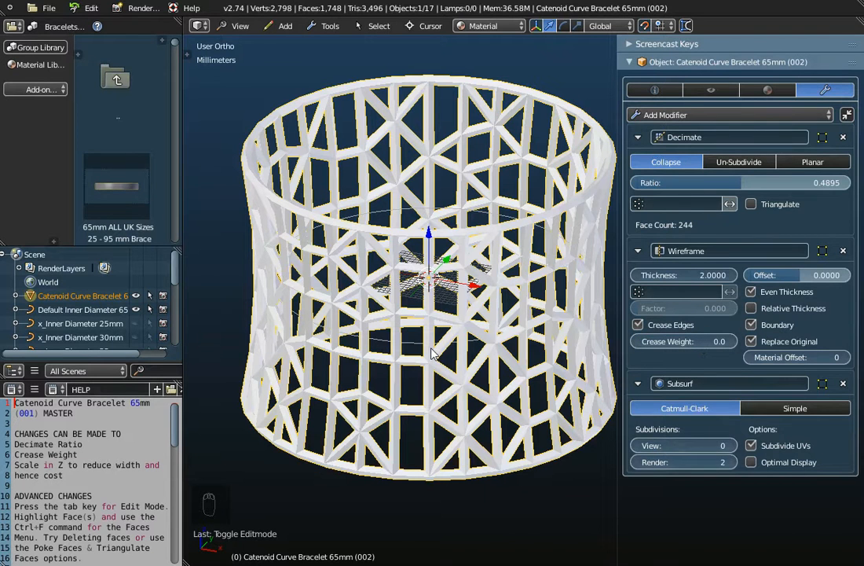
Step: Examine up close the struts and junctions of the bracelet's unsubdivided wireframe
scroll(430, 353, "up", 3)
scroll(406, 302, "up", 5)
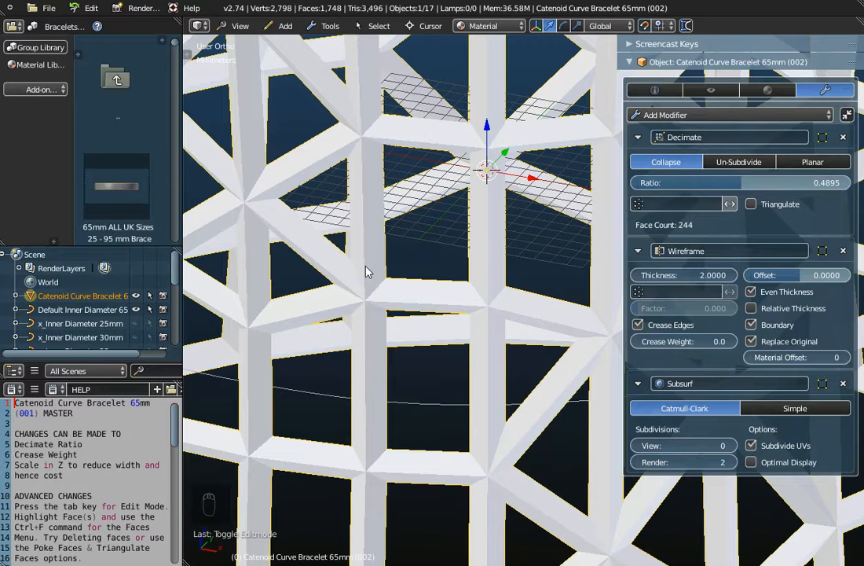
scroll(366, 271, "down", 2)
scroll(365, 271, "down", 3)
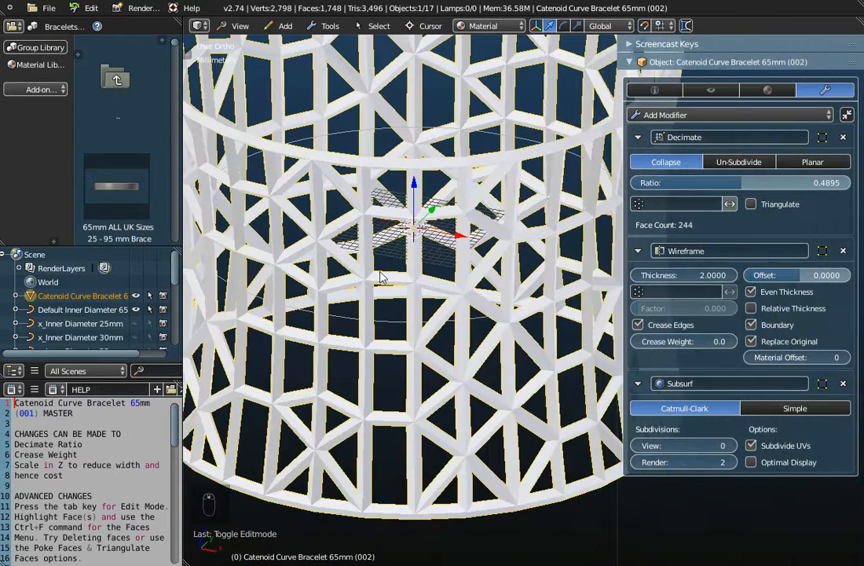
scroll(370, 262, "up", 4)
scroll(369, 261, "up", 1)
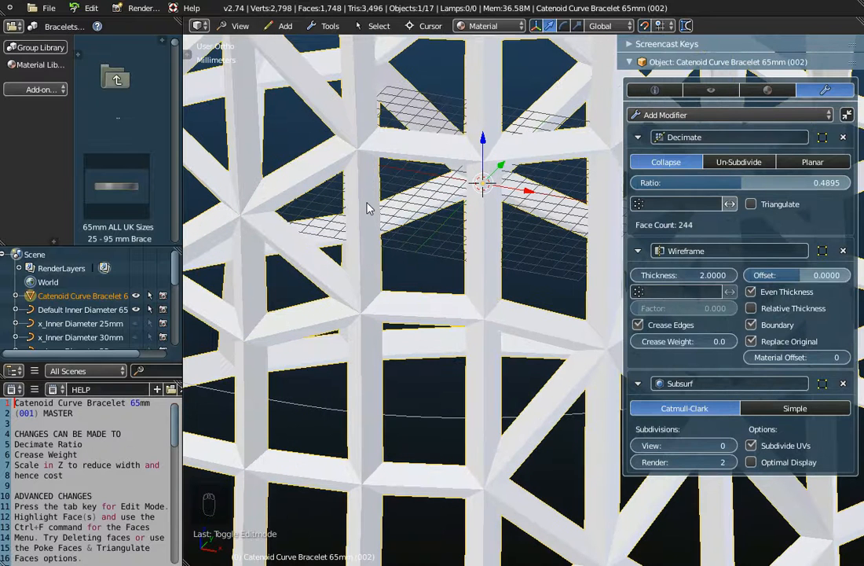
key("KP_5")
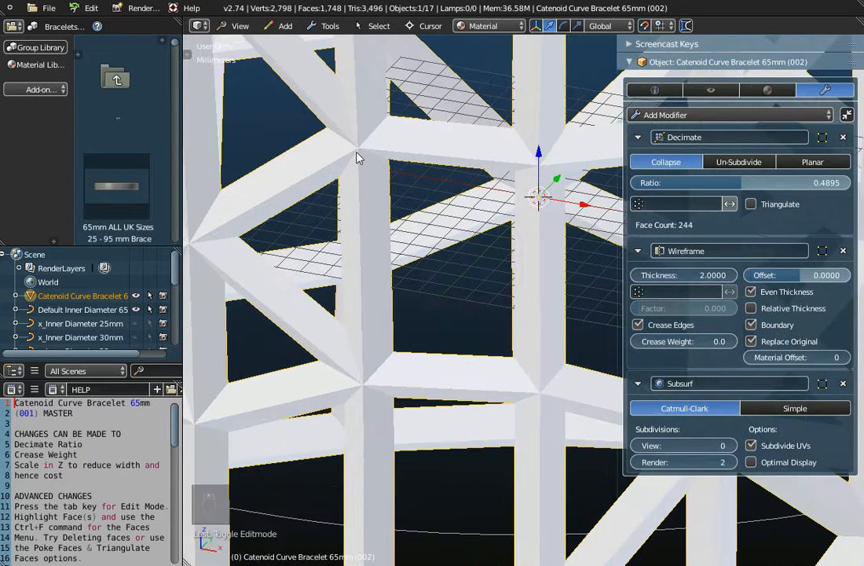
scroll(357, 158, "down", 5)
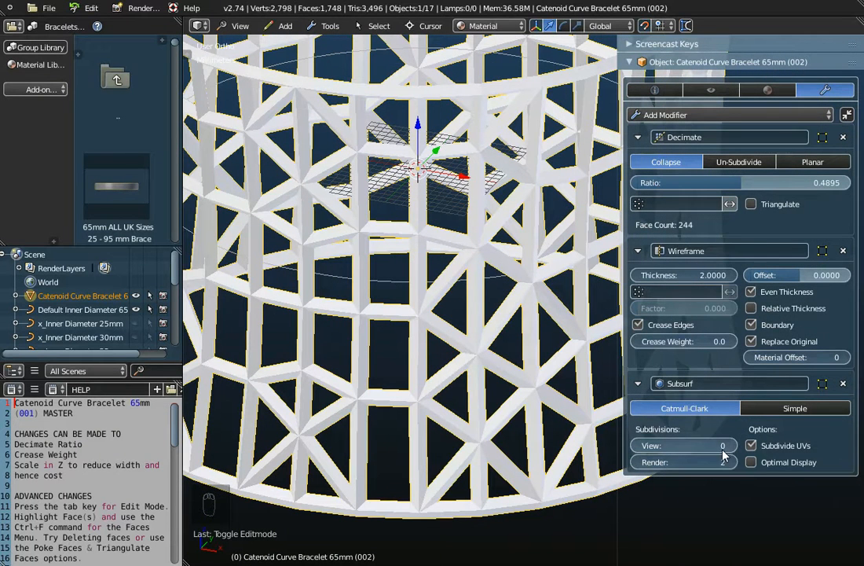
Step: Raise the Subsurf View subdivisions to 1 and inspect the shape of the openings up close
scroll(377, 245, "up", 3)
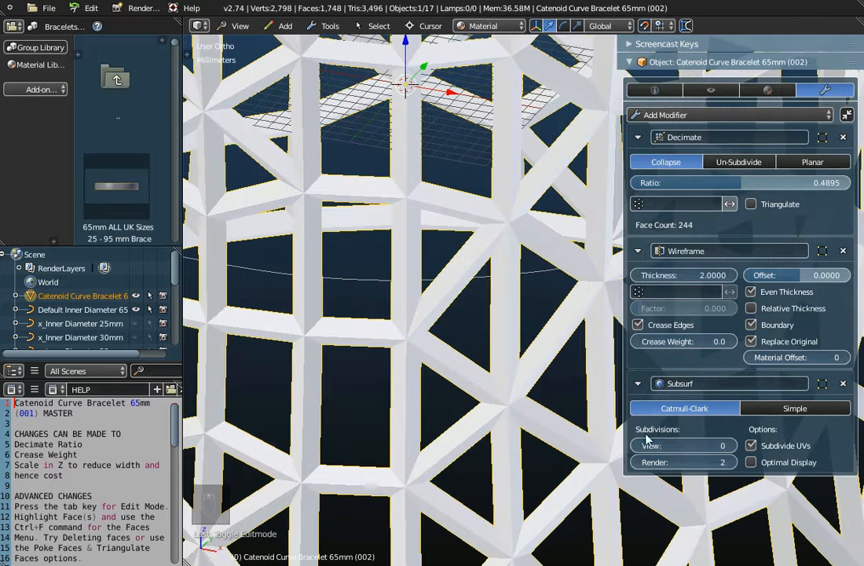
left_click(731, 446)
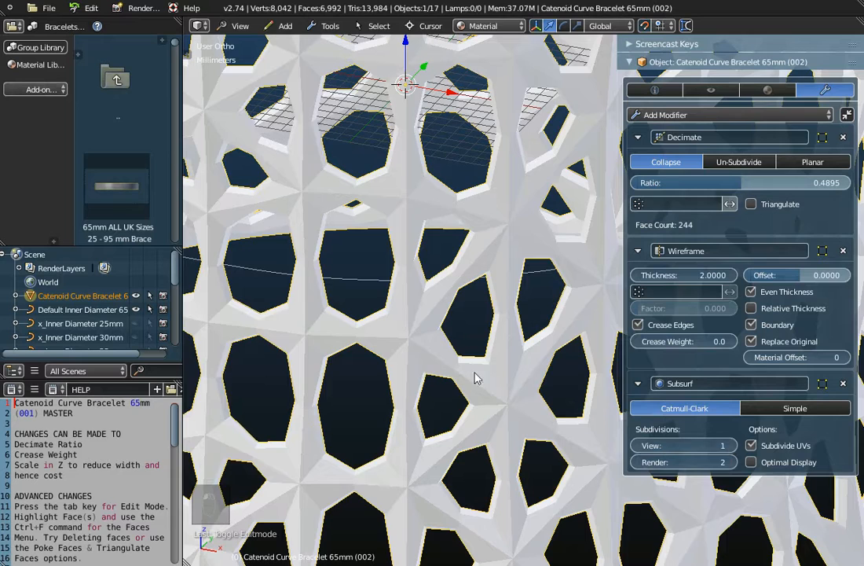
scroll(464, 363, "down", 1)
scroll(464, 364, "up", 5)
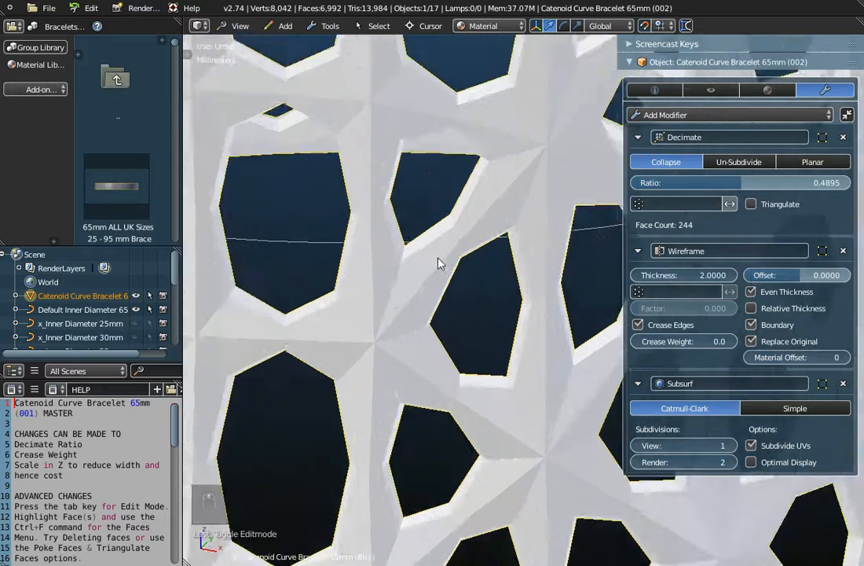
scroll(440, 263, "down", 4)
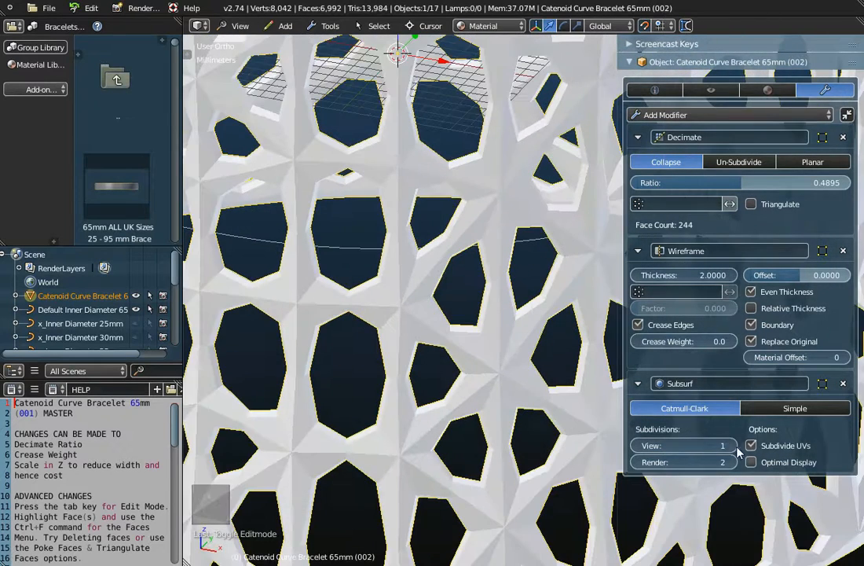
Step: Raise the Subsurf View subdivisions through 2 to 3 and inspect the smoothness of the surface
left_click(731, 446)
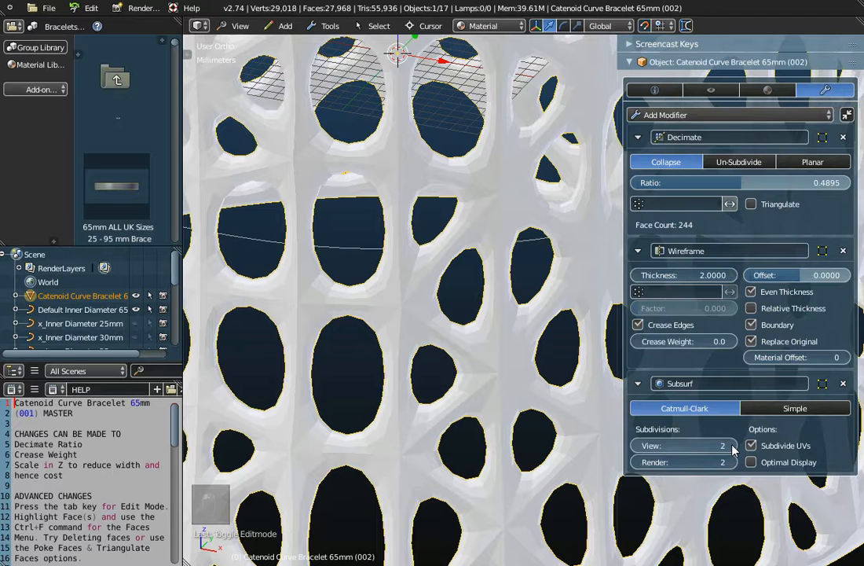
left_click(733, 445)
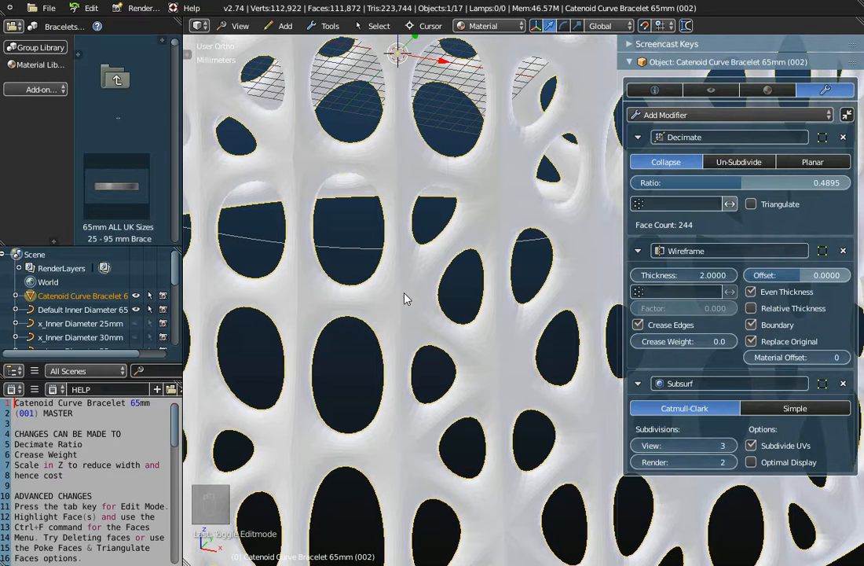
scroll(405, 298, "down", 3)
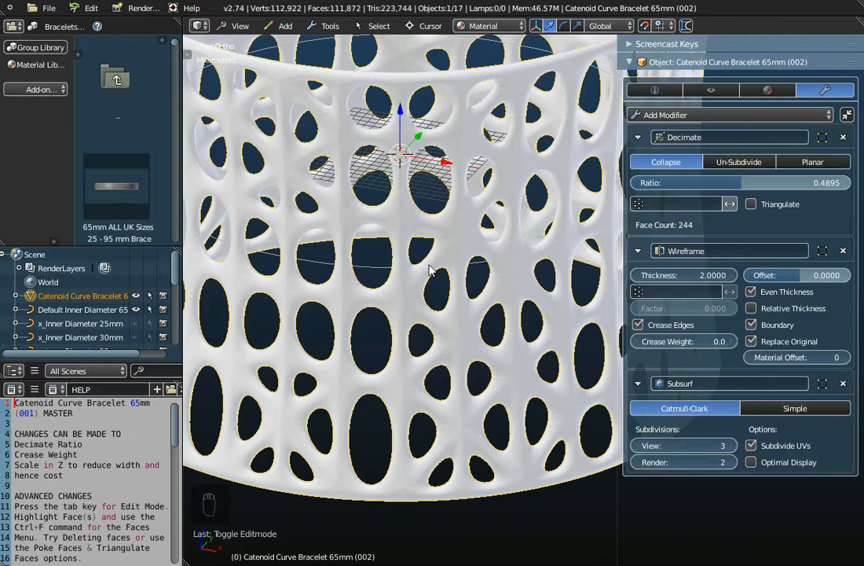
scroll(430, 269, "up", 2)
scroll(430, 270, "down", 3)
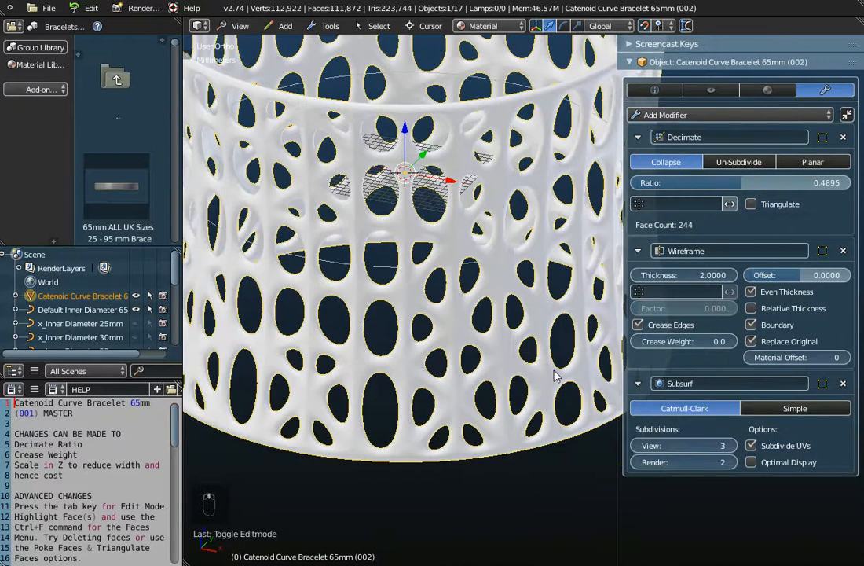
Step: Lower the Subsurf modifier's View subdivisions step by step to 0
left_click(638, 447)
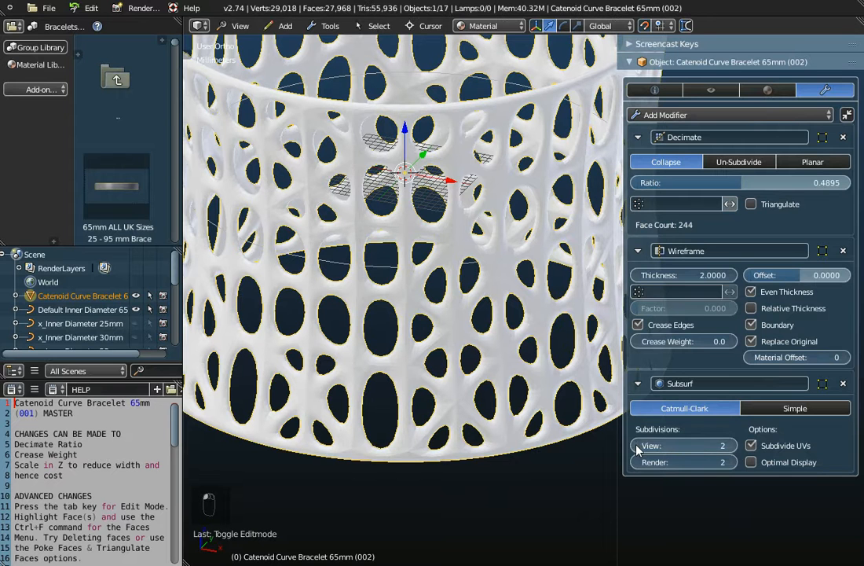
left_click(638, 446)
left_click(638, 447)
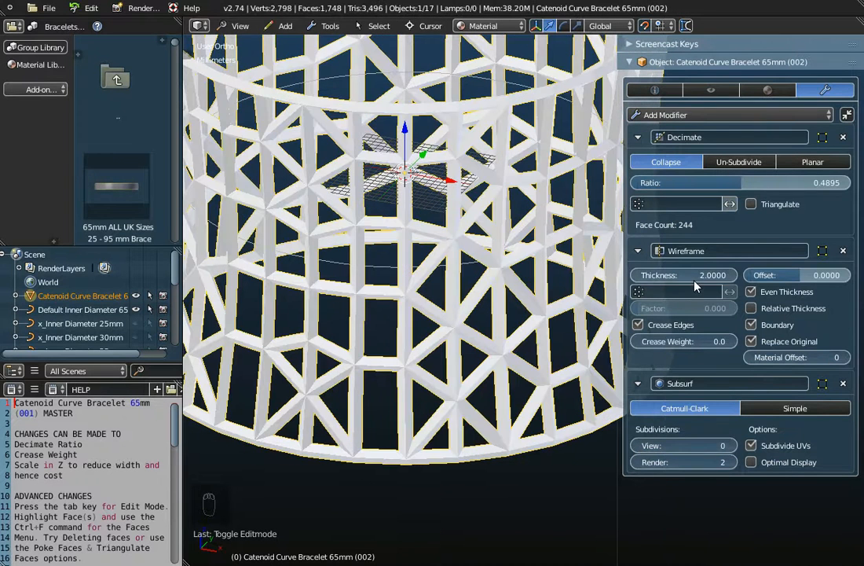
Step: Raise the Subsurf modifier's View subdivisions step by step to 5
left_click(731, 446)
left_click(733, 446)
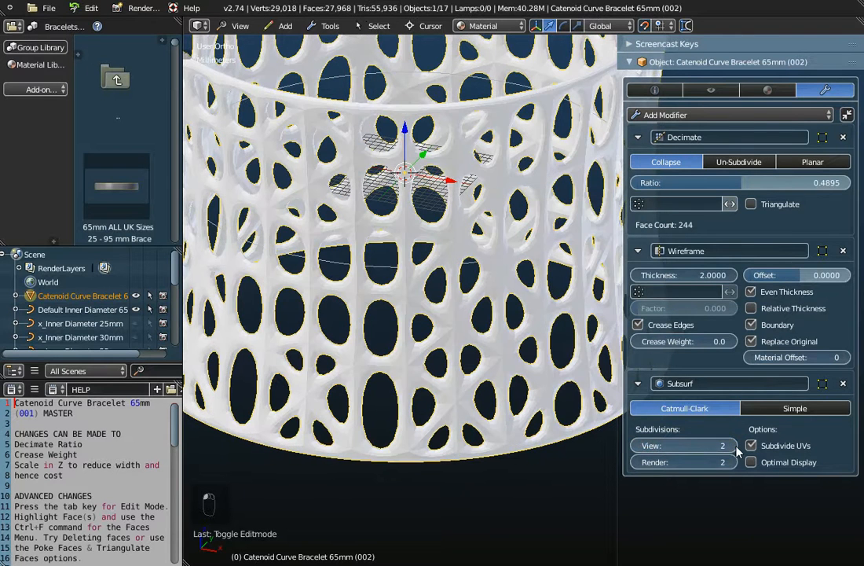
left_click(734, 447)
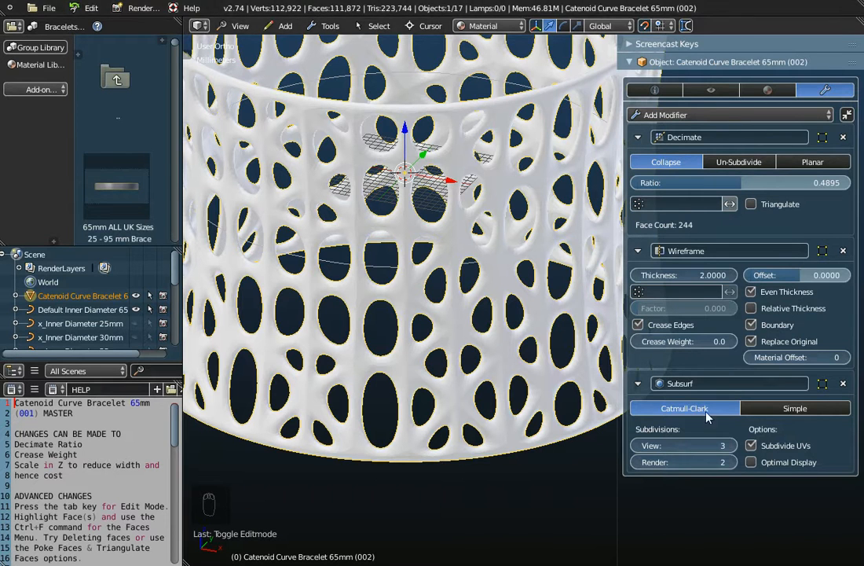
left_click(733, 446)
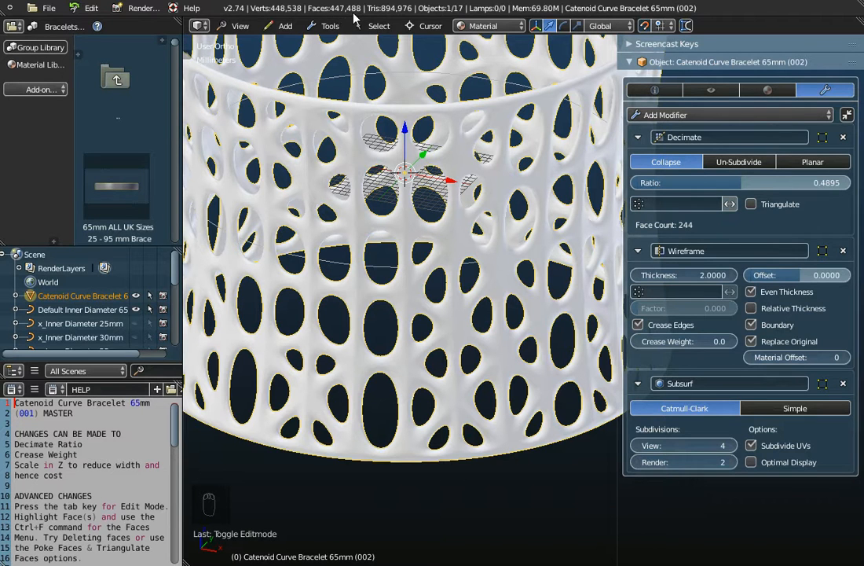
left_click(730, 448)
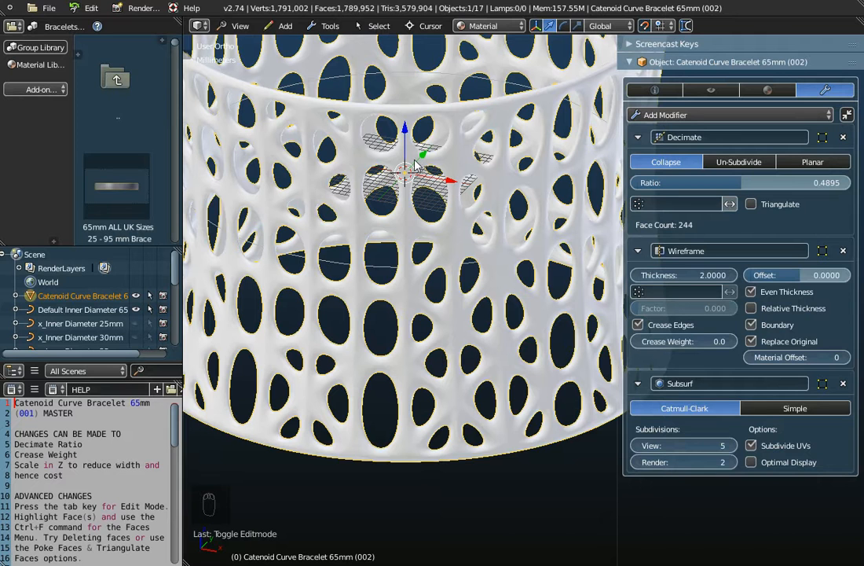
Step: Bring the Subsurf View subdivisions back to 3 and inspect the whole bracelet from another angle
left_click(637, 446)
left_click(638, 445)
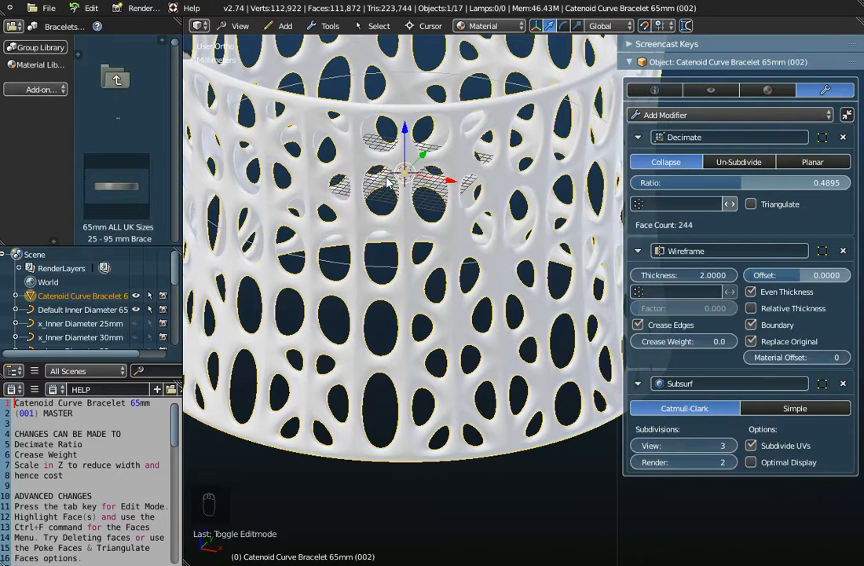
scroll(395, 165, "down", 4)
middle_click_drag(368, 174, 508, 208)
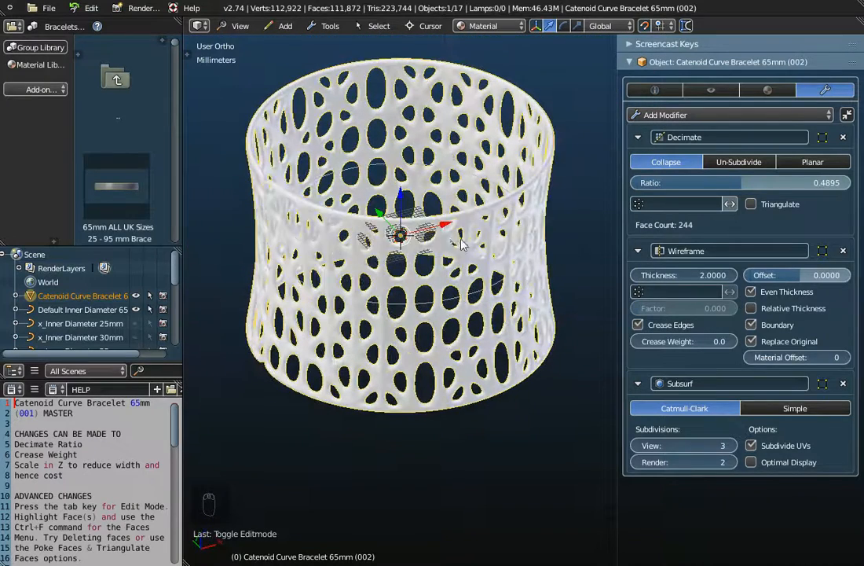
scroll(397, 211, "up", 3)
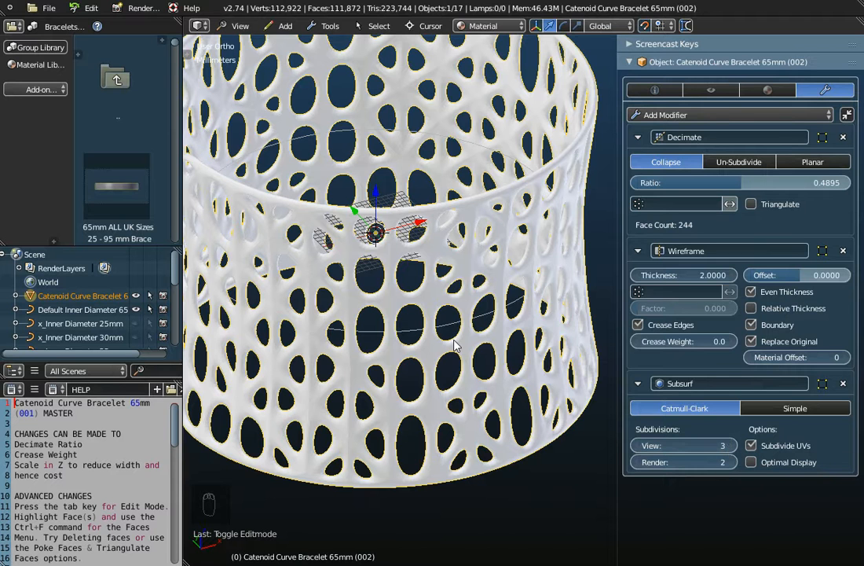
Step: Turn off Replace Original in the Wireframe modifier and inspect the bracelet's surface up close
scroll(454, 346, "down", 3)
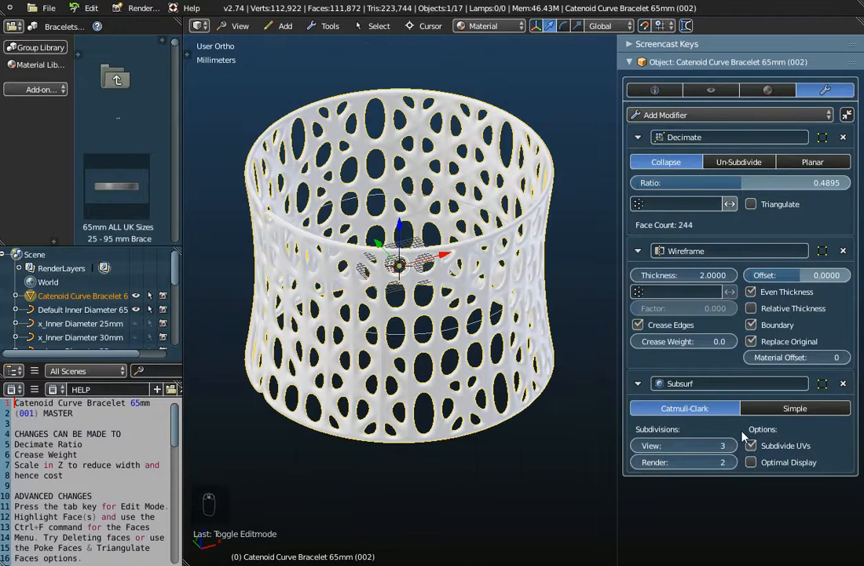
left_click(751, 343)
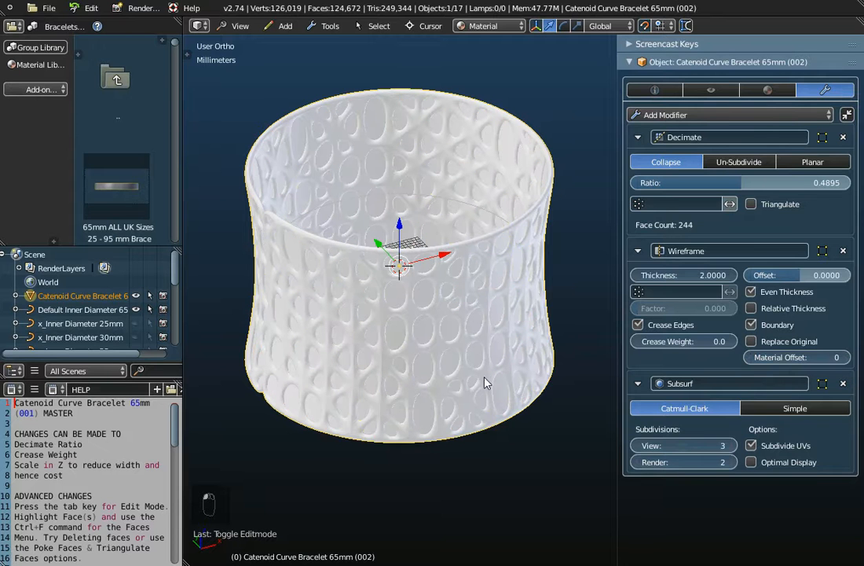
scroll(422, 355, "up", 6)
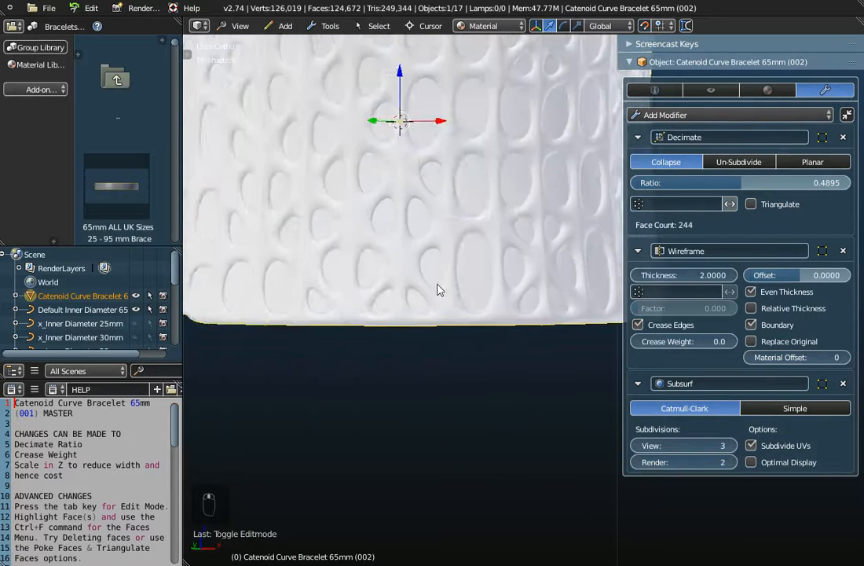
middle_click_drag(451, 238, 429, 351)
Step: Examine the bracelet's original mesh in Edit Mode and return to Object Mode
key("Tab")
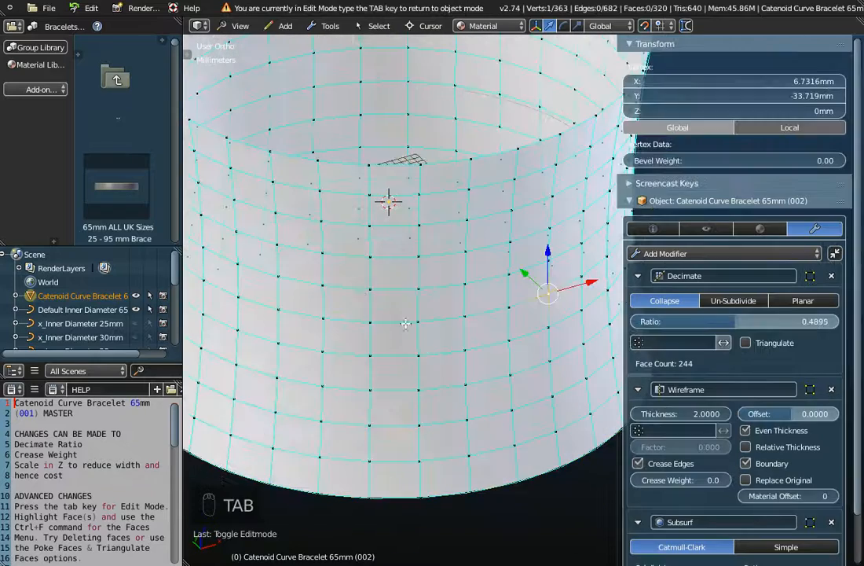
scroll(429, 209, "down", 2)
middle_click_drag(429, 208, 448, 215)
key("Tab")
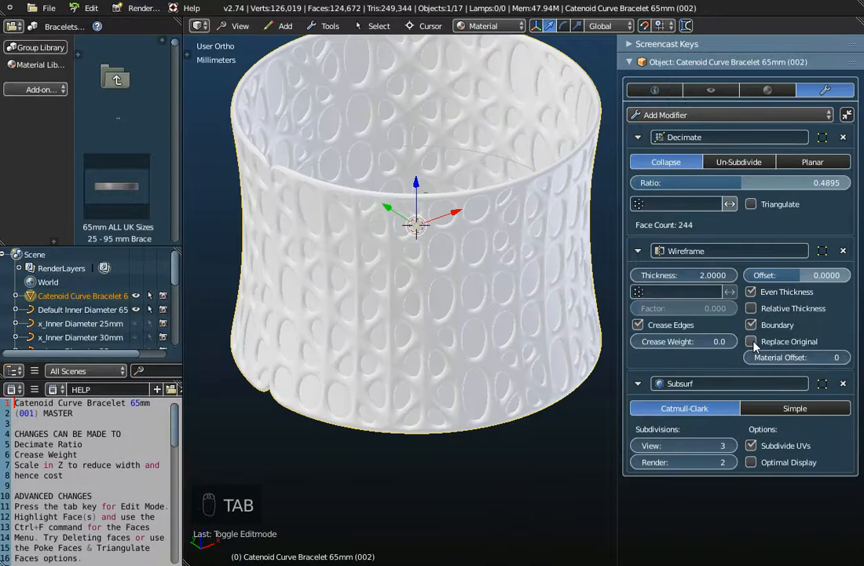
Step: Inspect the faces between the wireframe struts from several distances and turn Replace Original back on
scroll(457, 239, "up", 3)
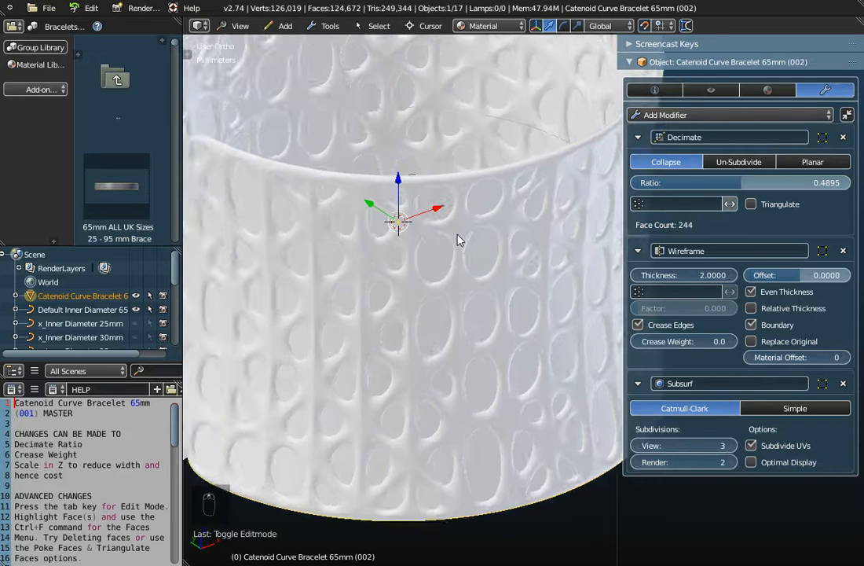
scroll(460, 240, "up", 1)
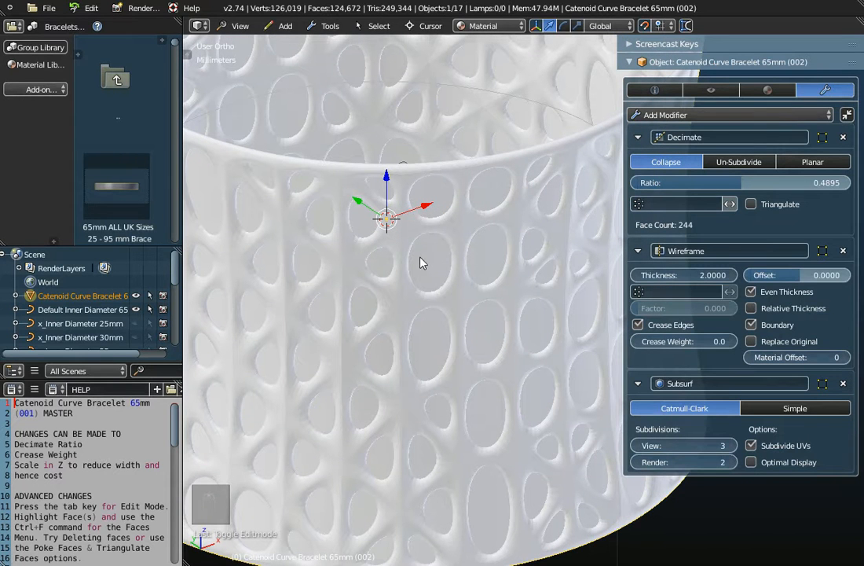
mouse_move(441, 259)
middle_mouse_down()
mouse_move(442, 293)
mouse_move(442, 268)
middle_mouse_up()
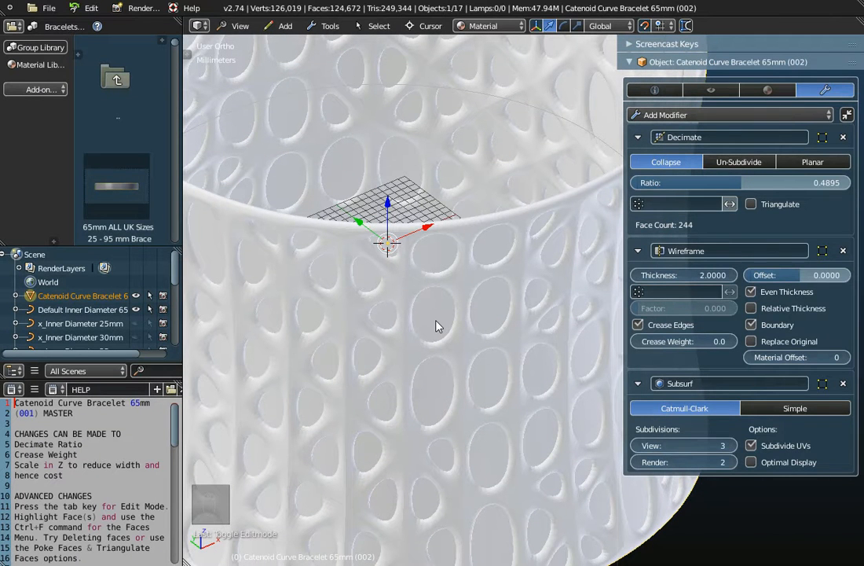
scroll(438, 326, "down", 6)
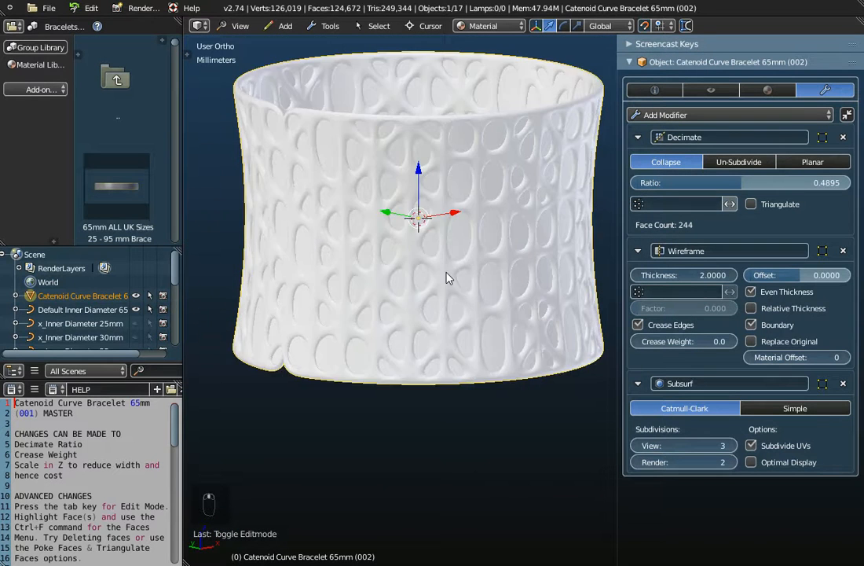
middle_click_drag(448, 279, 440, 318)
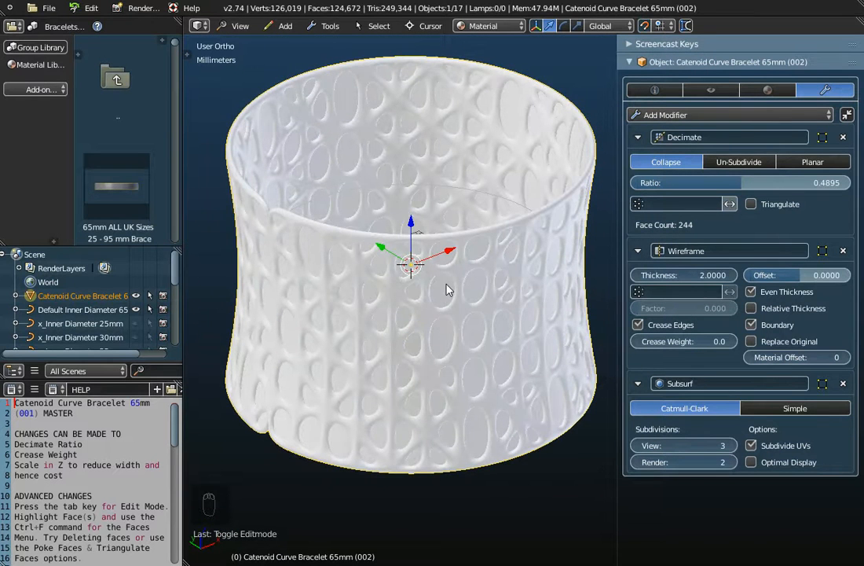
left_click(752, 340)
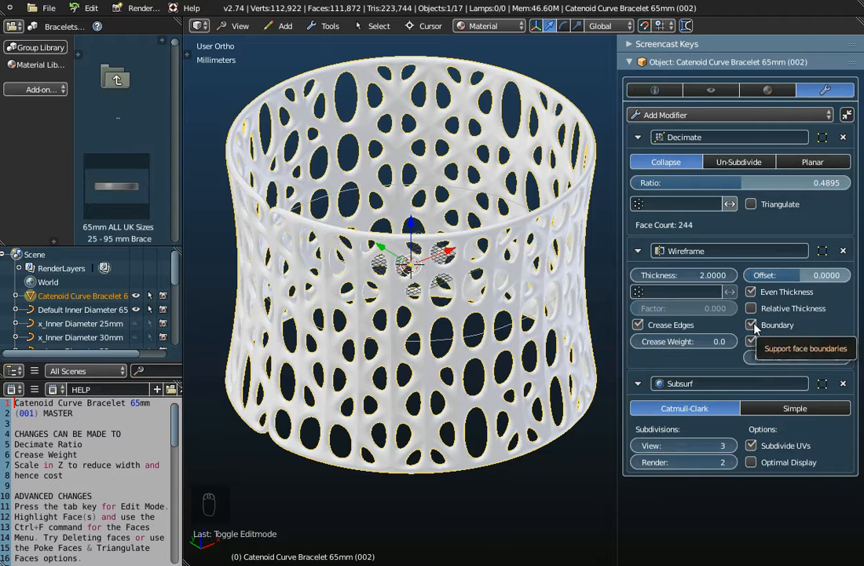
Step: Turn off Boundary in the Wireframe modifier and inspect the bracelet's upper rim
scroll(517, 73, "up", 5)
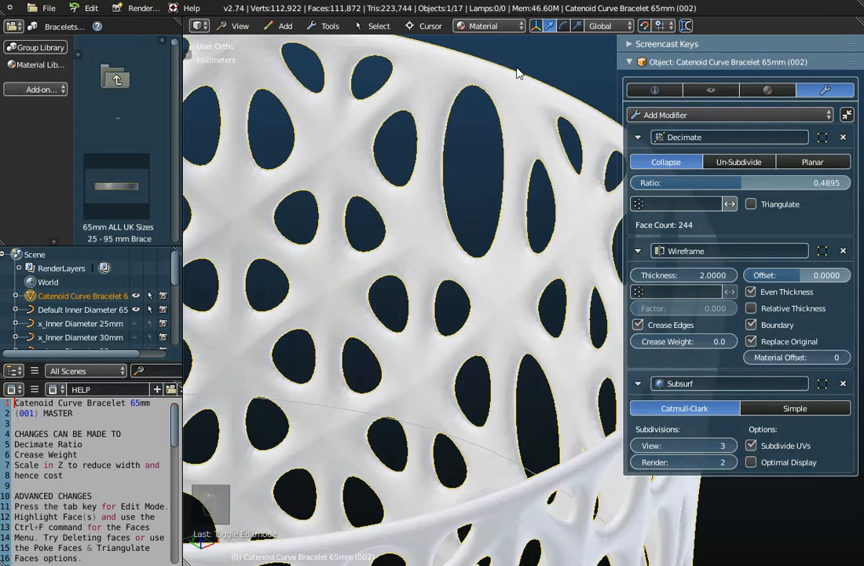
scroll(517, 73, "up", 2)
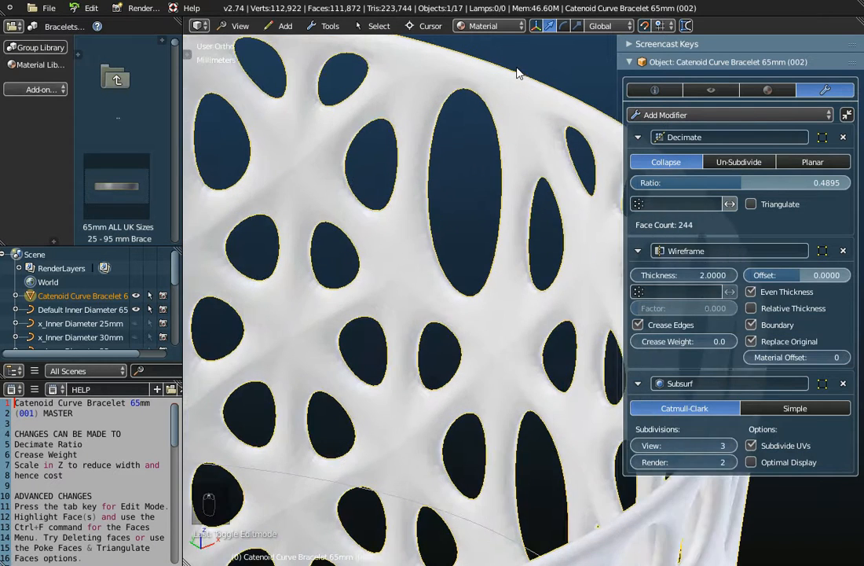
left_click(751, 326)
scroll(469, 66, "down", 5)
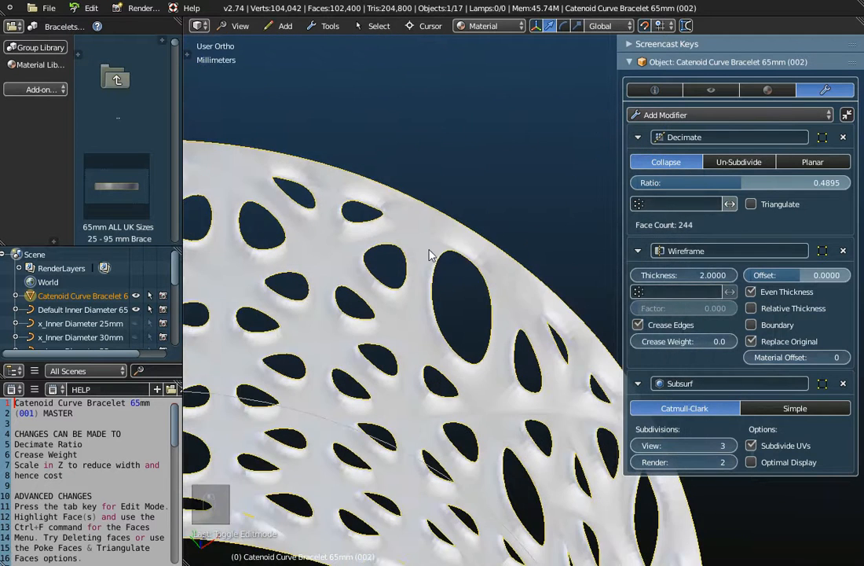
scroll(458, 188, "down", 3)
middle_click_drag(464, 148, 442, 149)
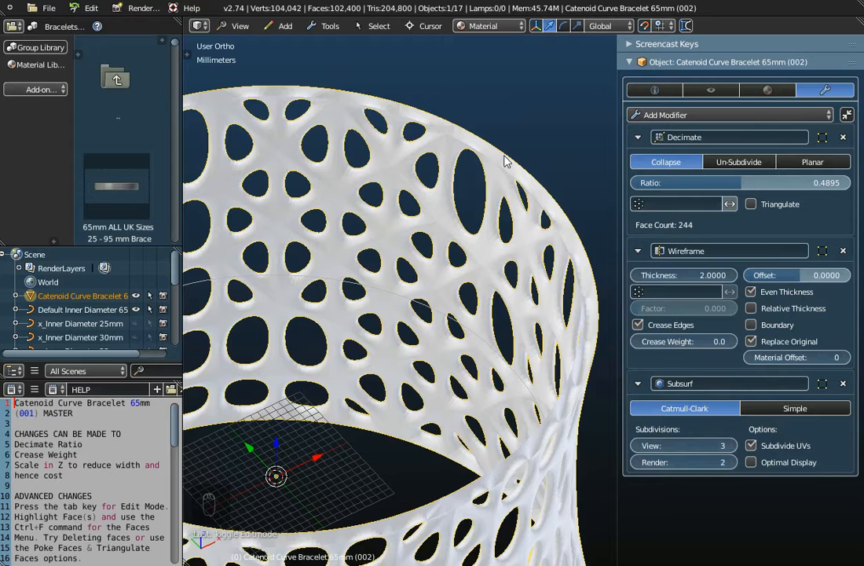
scroll(436, 140, "up", 3)
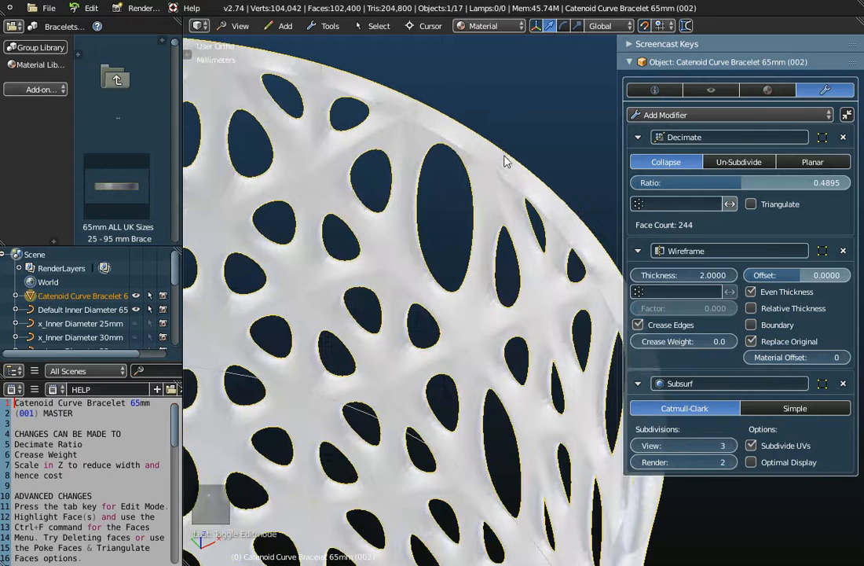
Step: Toggle the Wireframe modifier's Boundary option repeatedly to compare the upper rim, leaving it enabled
left_click(751, 325)
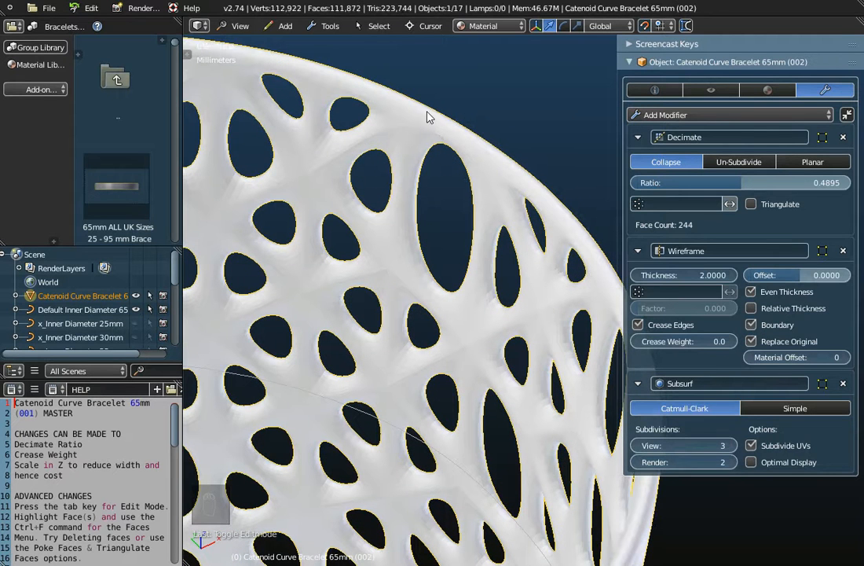
left_click(752, 326)
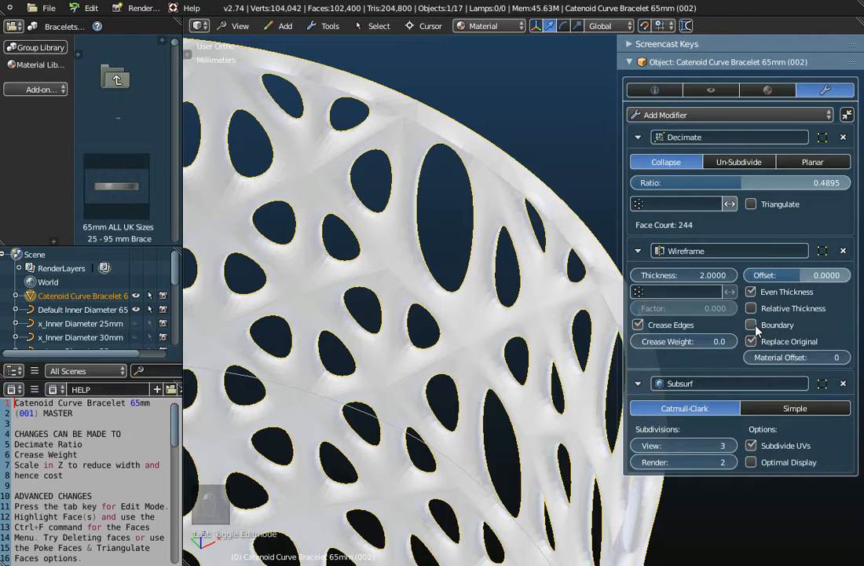
left_click(752, 325)
left_click(753, 326)
scroll(412, 114, "up", 3)
scroll(408, 112, "down", 3)
middle_click_drag(411, 112, 503, 188)
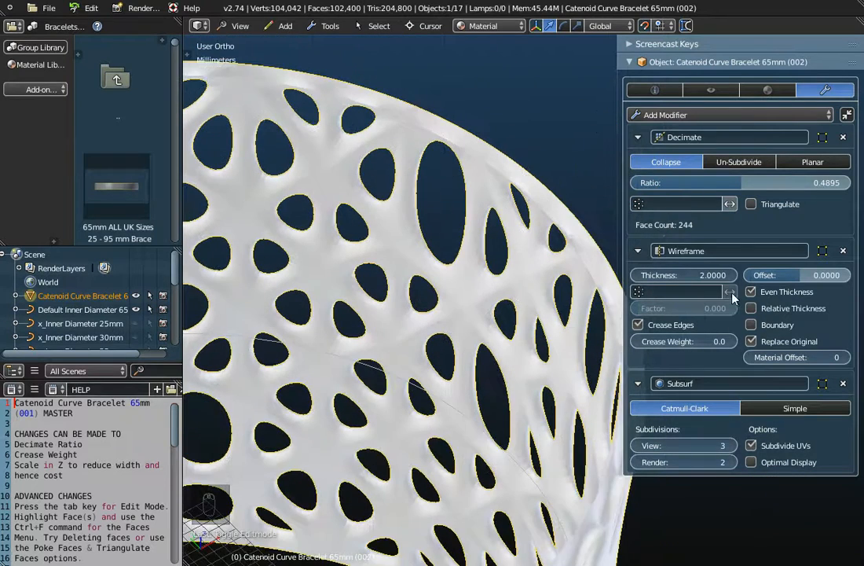
left_click(752, 326)
scroll(482, 245, "down", 3)
middle_click_drag(482, 245, 517, 346)
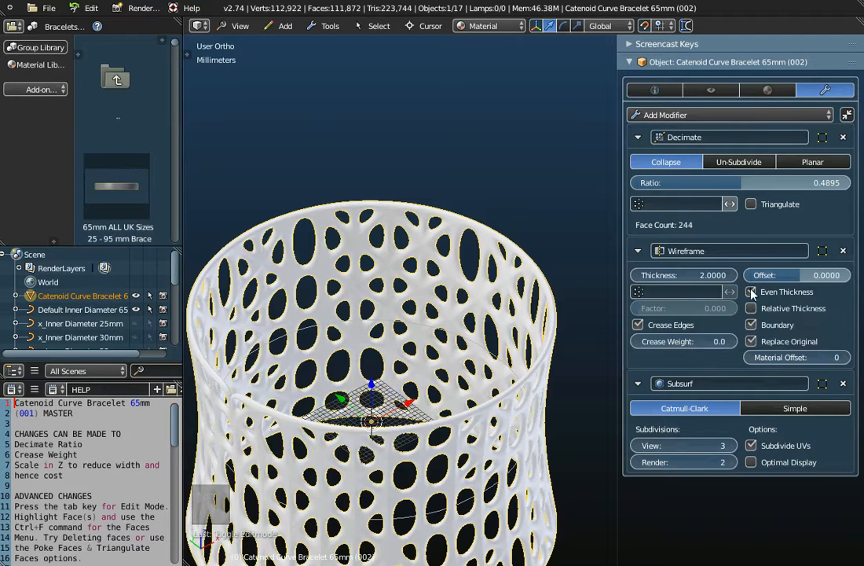
Step: Toggle the Wireframe modifier's Even Thickness option repeatedly to compare the whole pattern, leaving it enabled
left_click(752, 292)
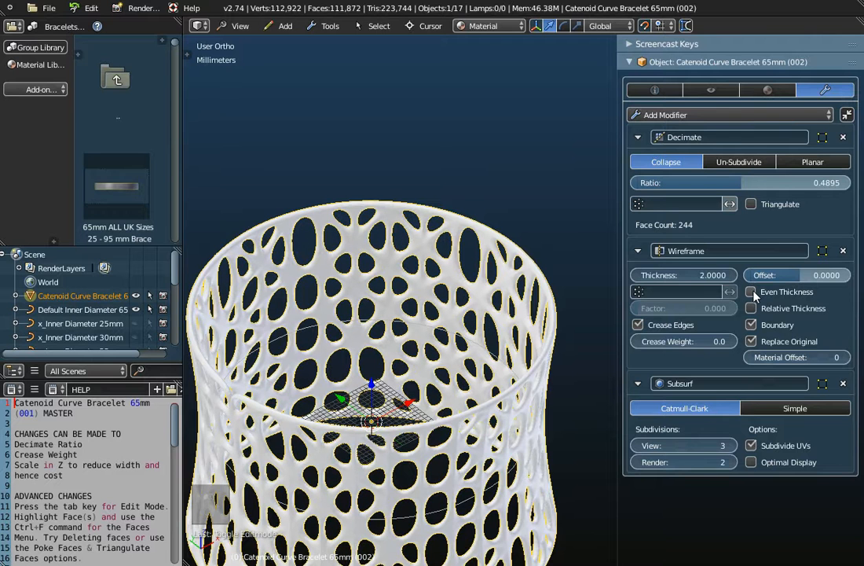
left_click(752, 292)
left_click(752, 292)
left_click(752, 293)
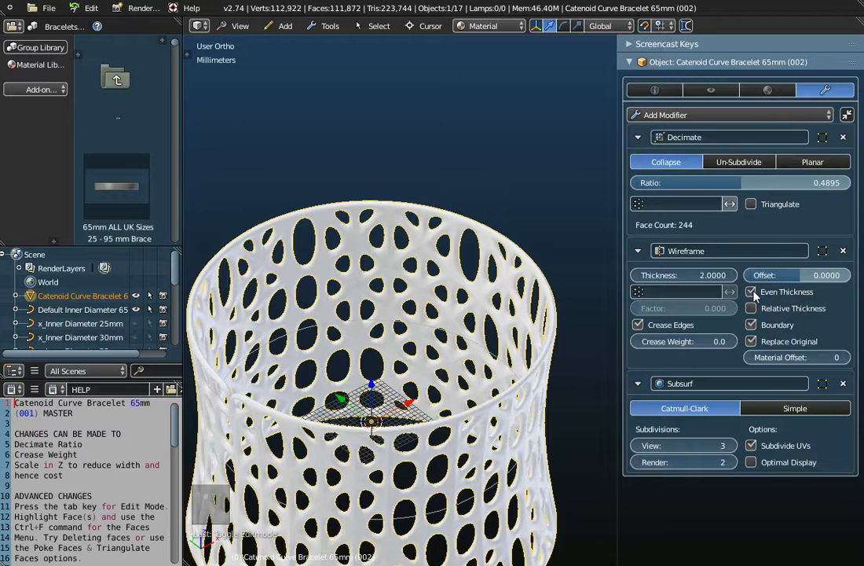
left_click(752, 293)
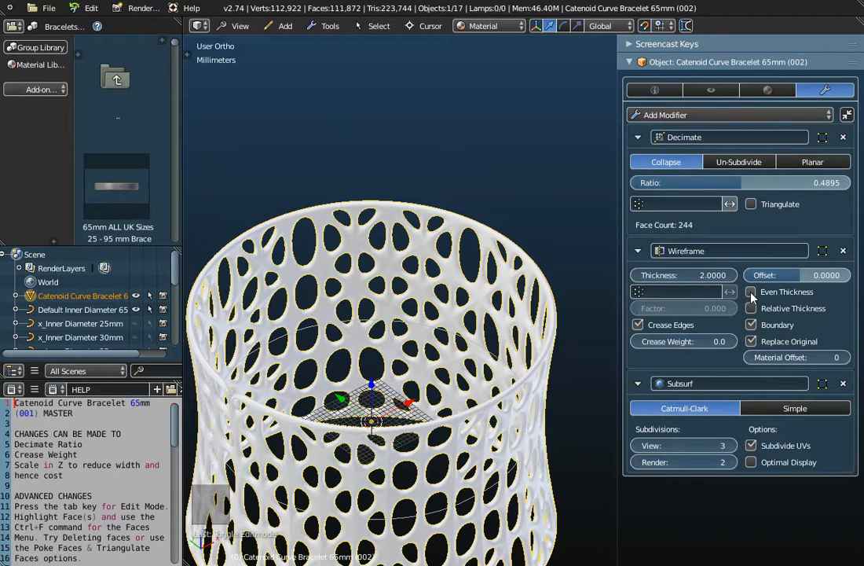
left_click(752, 295)
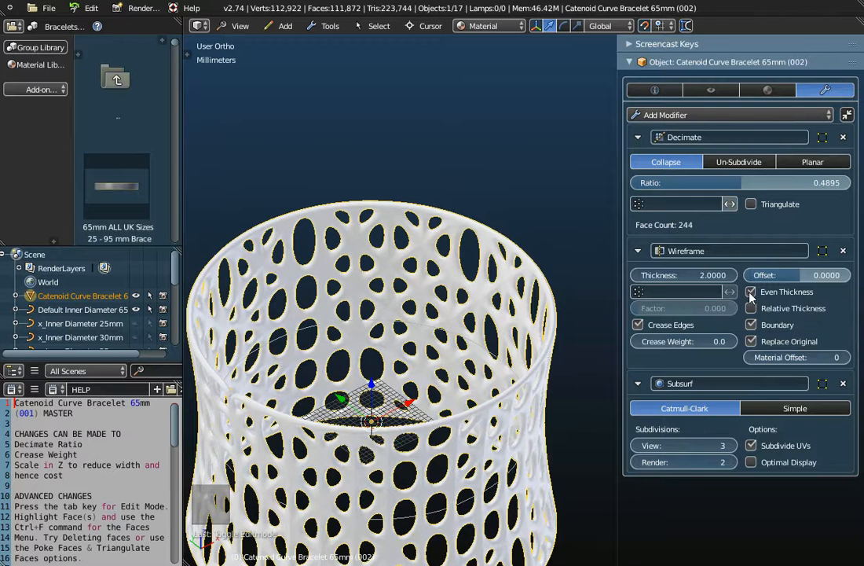
left_click(752, 293)
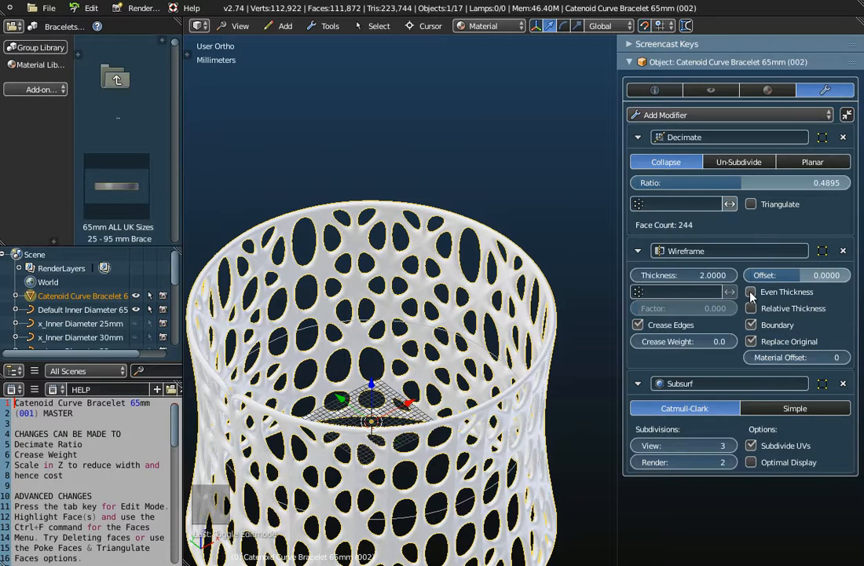
left_click(752, 293)
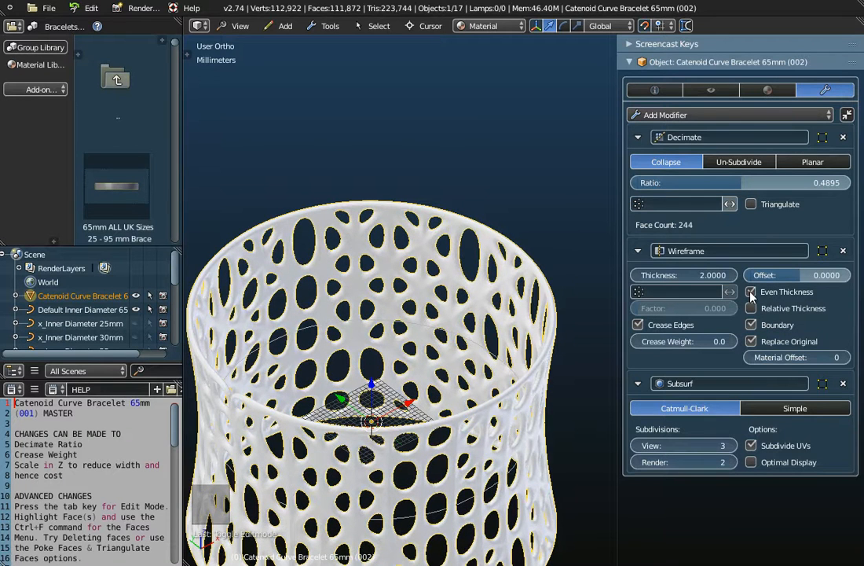
Step: Compare the struts just below the rim up close with Even Thickness off and on again
scroll(365, 223, "up", 6)
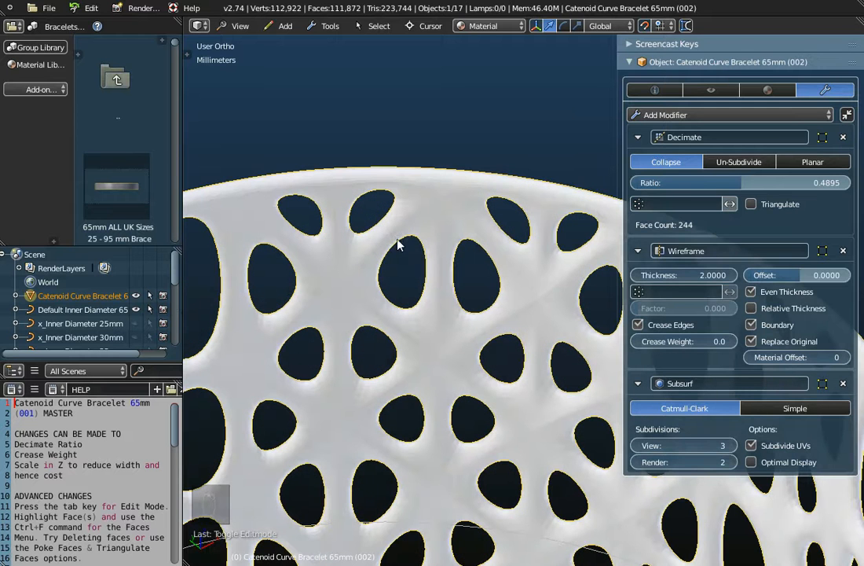
left_click(752, 293)
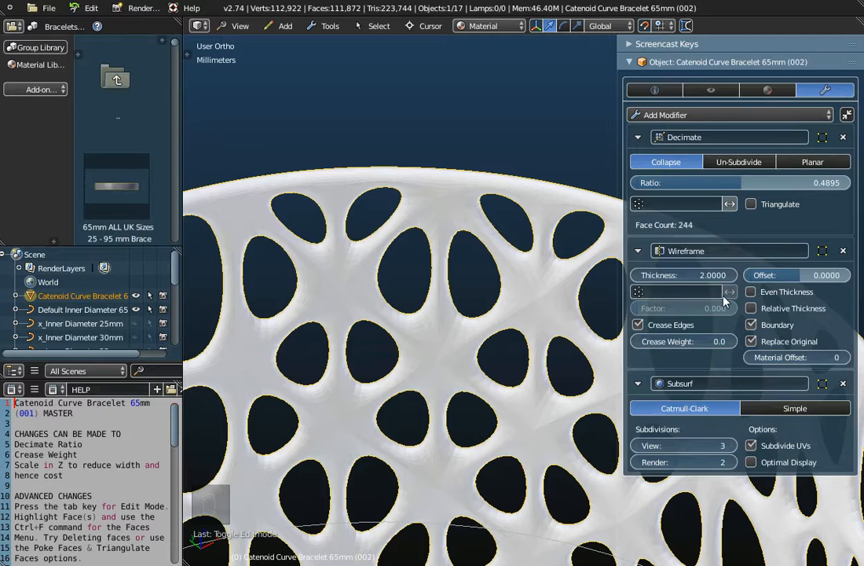
left_click(755, 292)
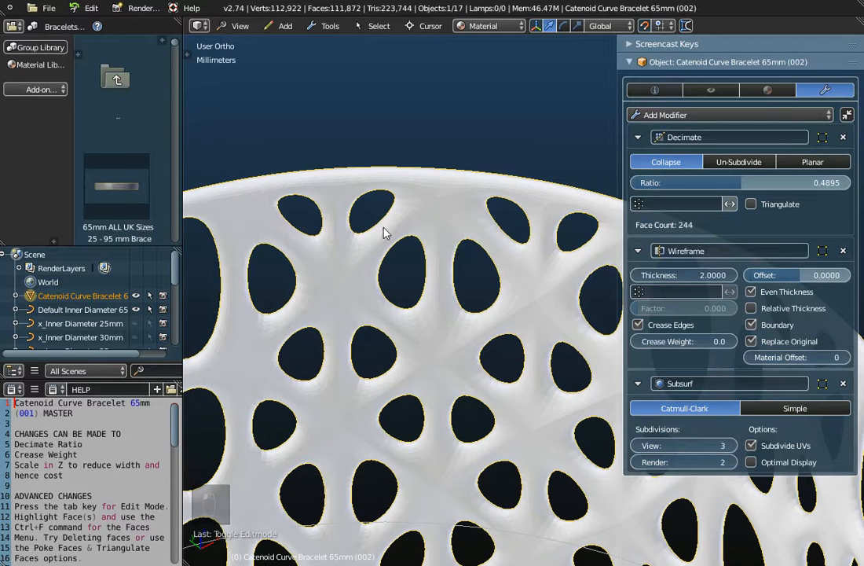
Step: With Even Thickness off, measure the strut between two neighbouring holes below the rim using the ruler
scroll(368, 205, "up", 3)
left_click(686, 27)
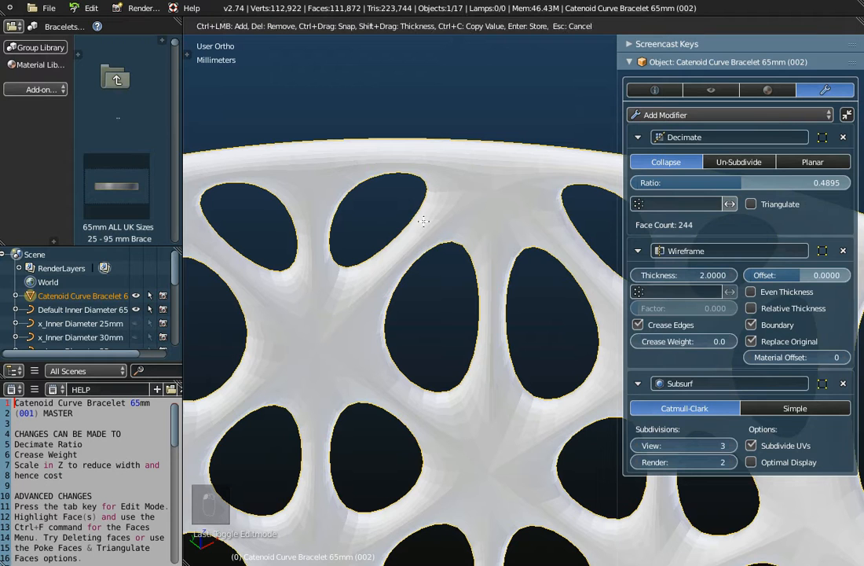
left_click_drag(393, 240, 420, 259, "ctrl")
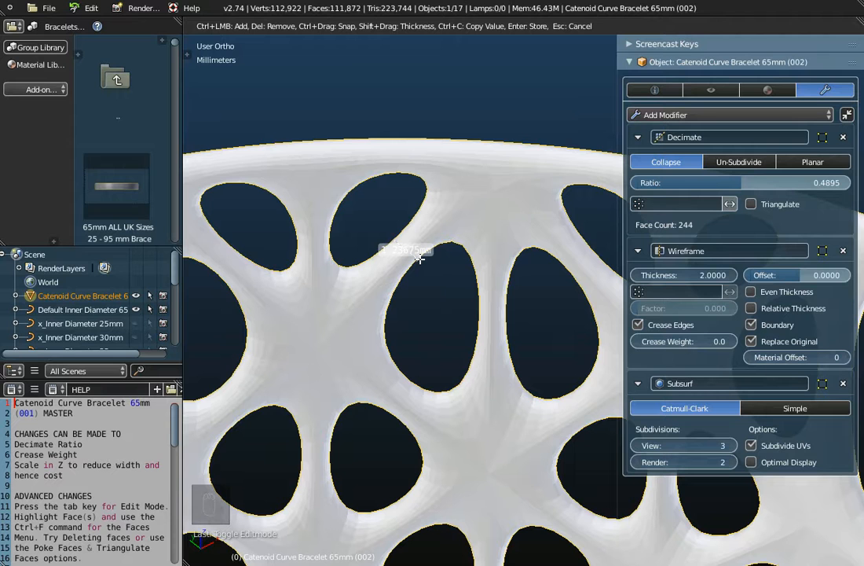
key("Escape")
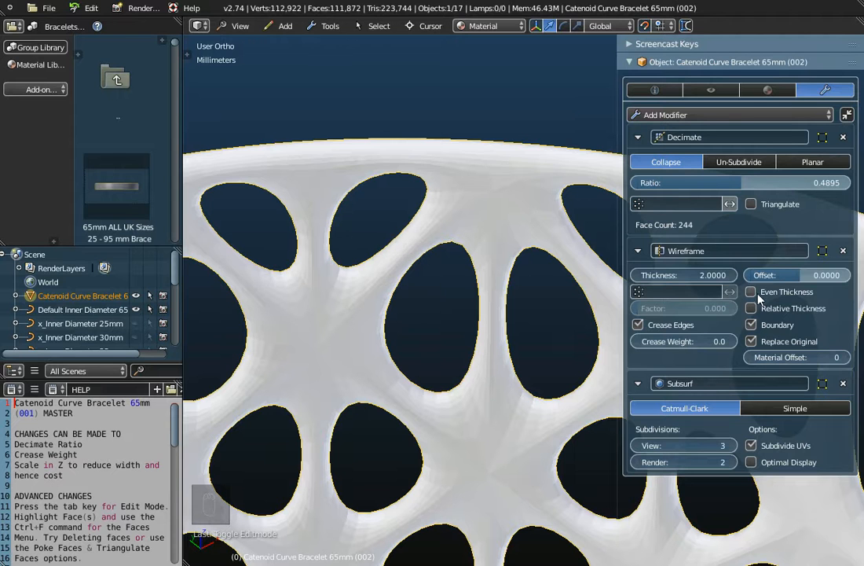
Step: Turn Even Thickness back on, measure the same strut between the two holes, and review the whole bracelet
left_click(752, 291)
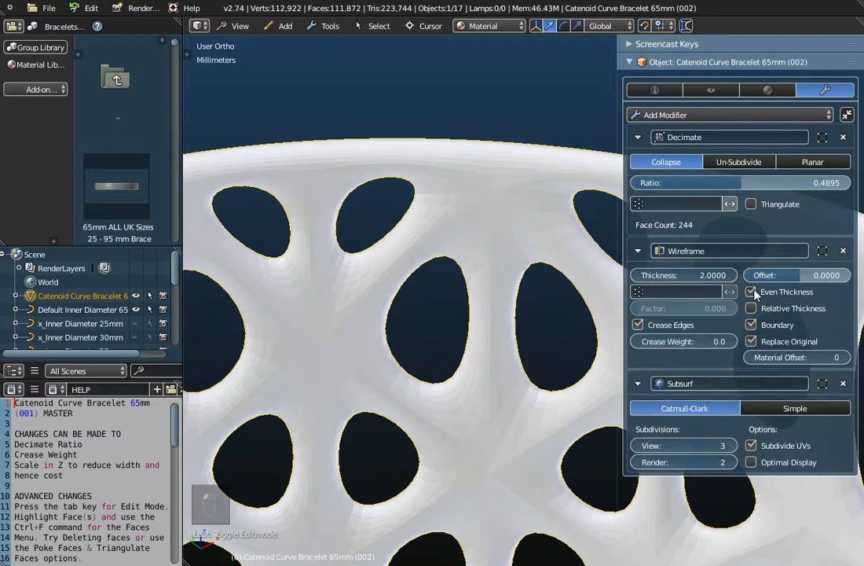
left_click(688, 27)
left_click_drag(382, 233, 421, 267)
key("Escape")
scroll(400, 261, "down", 5)
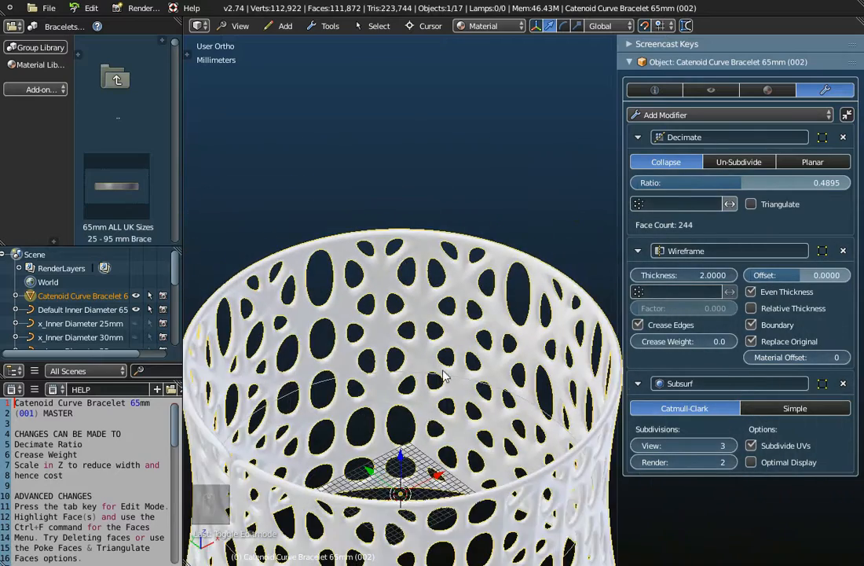
scroll(450, 316, "down", 1)
middle_click_drag(450, 316, 421, 396)
scroll(466, 366, "down", 2)
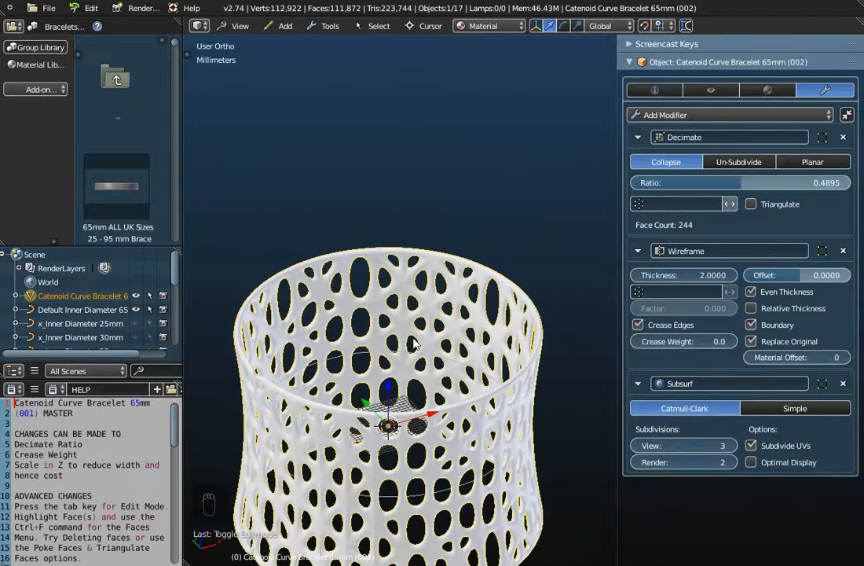
Step: Switch the Wireframe modifier's Even Thickness off and back on once more, checking the bracelet from above and the side
middle_click_drag(414, 343, 420, 328)
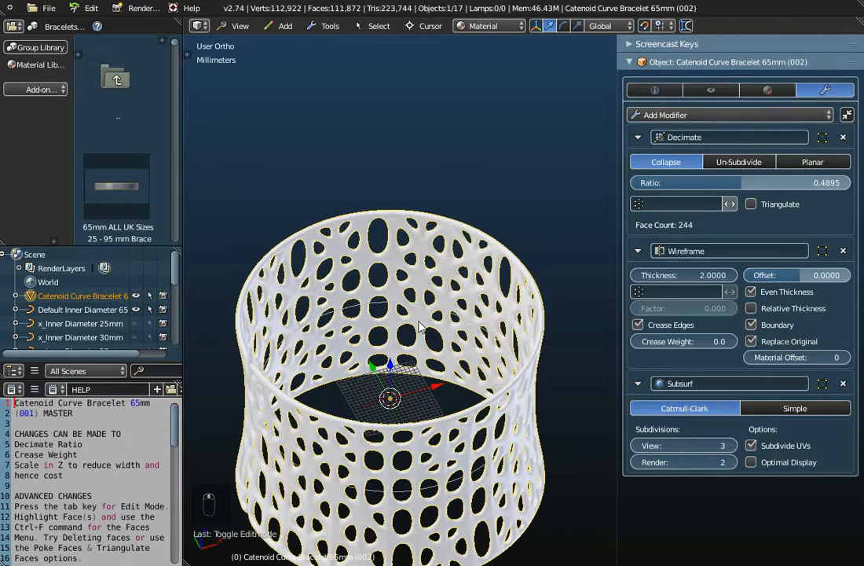
left_click(750, 297)
left_click(751, 296)
middle_click_drag(441, 475, 444, 431)
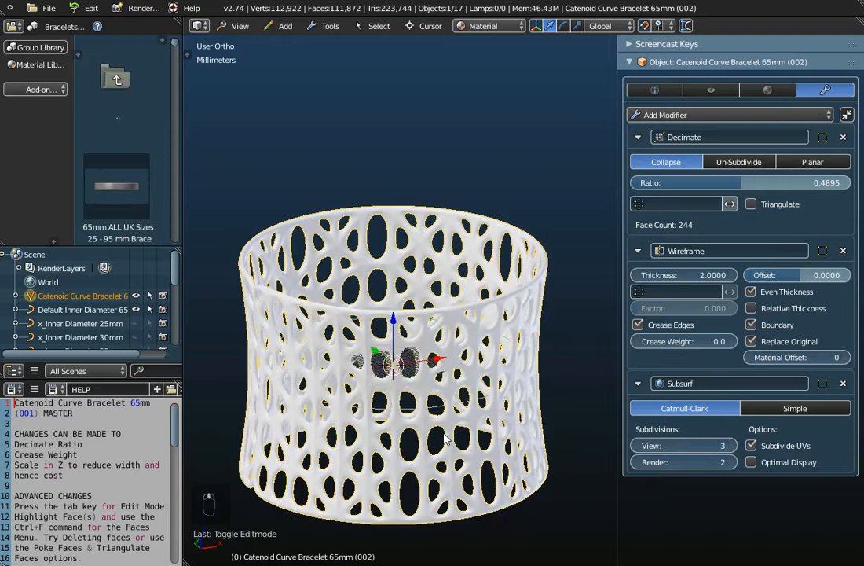
Step: Enable the Wireframe modifier's Relative Thickness, review the bracelet, and set Thickness to 0.2
left_click(752, 308)
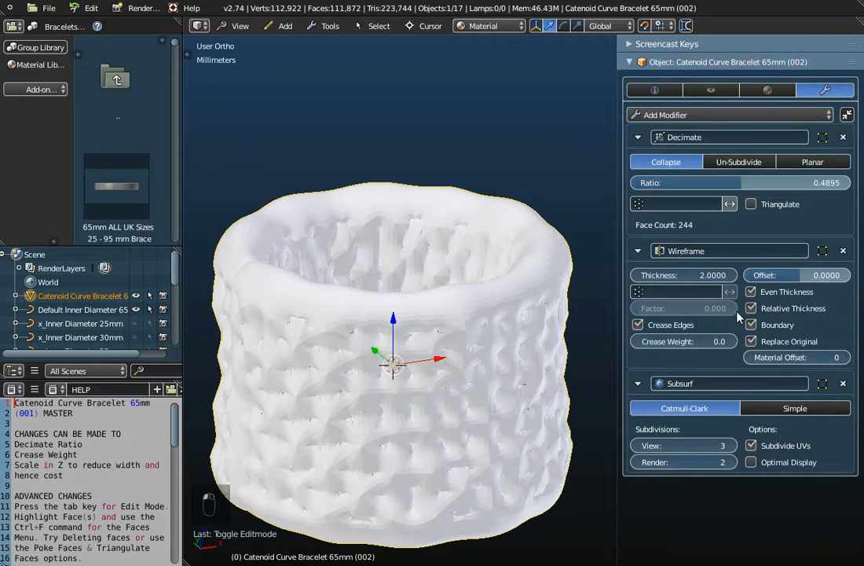
middle_click_drag(440, 409, 413, 437)
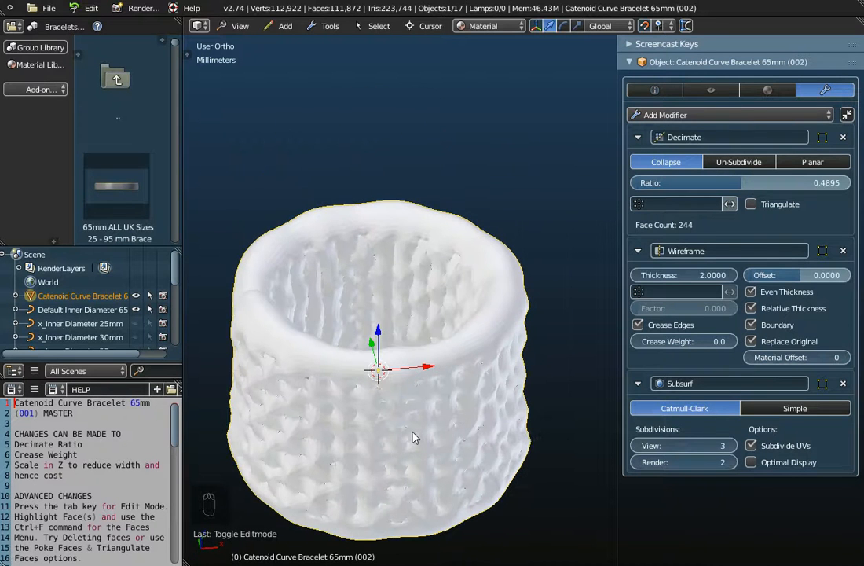
left_click(751, 308)
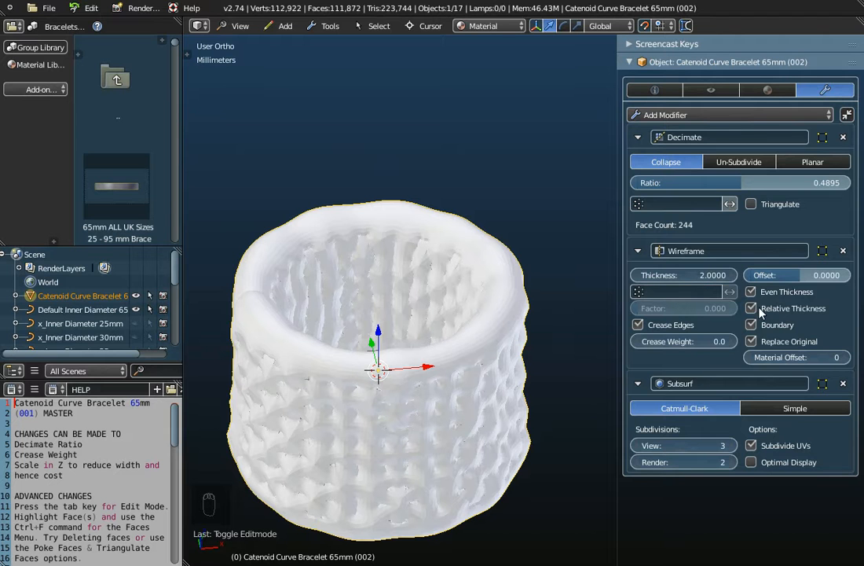
left_click(687, 276)
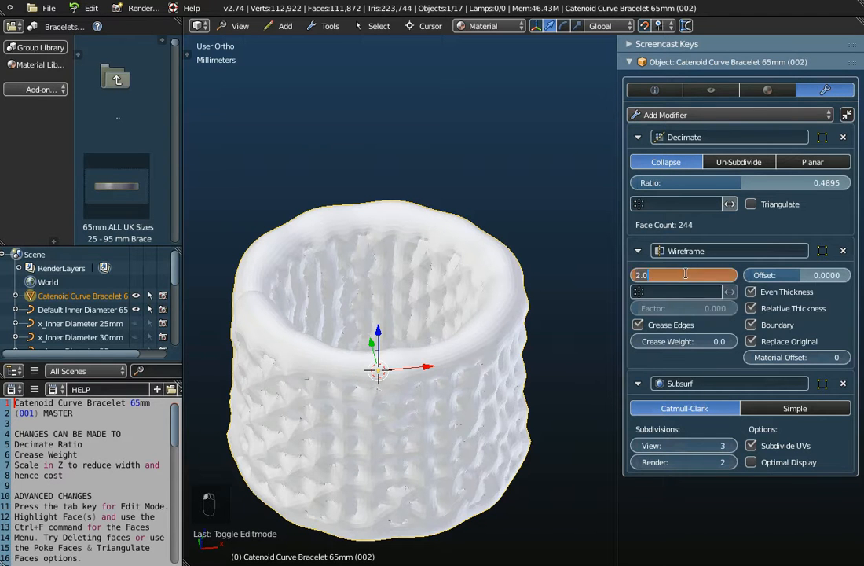
type("0.2")
key("Return")
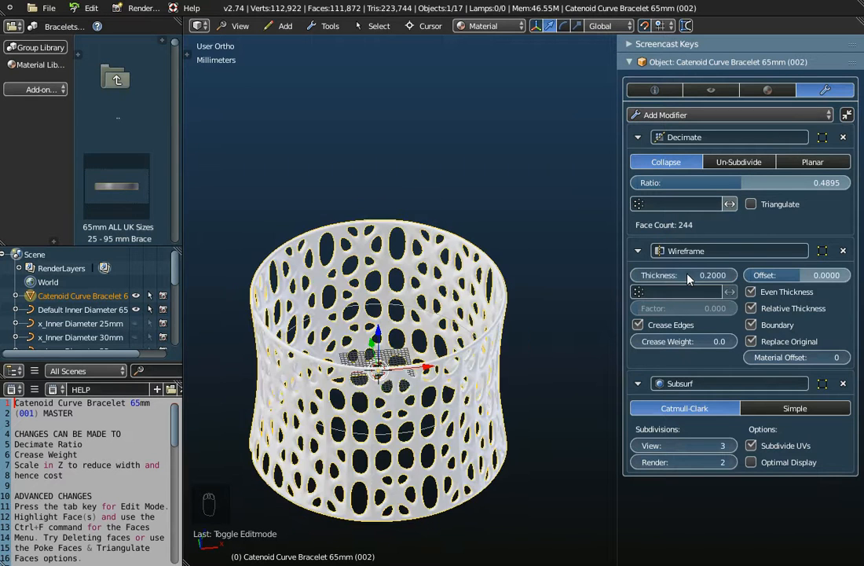
Step: Compare the struts up close and across the whole bracelet with Relative Thickness off and on, leaving it enabled
left_click(752, 311)
left_click(752, 311)
left_click(752, 312)
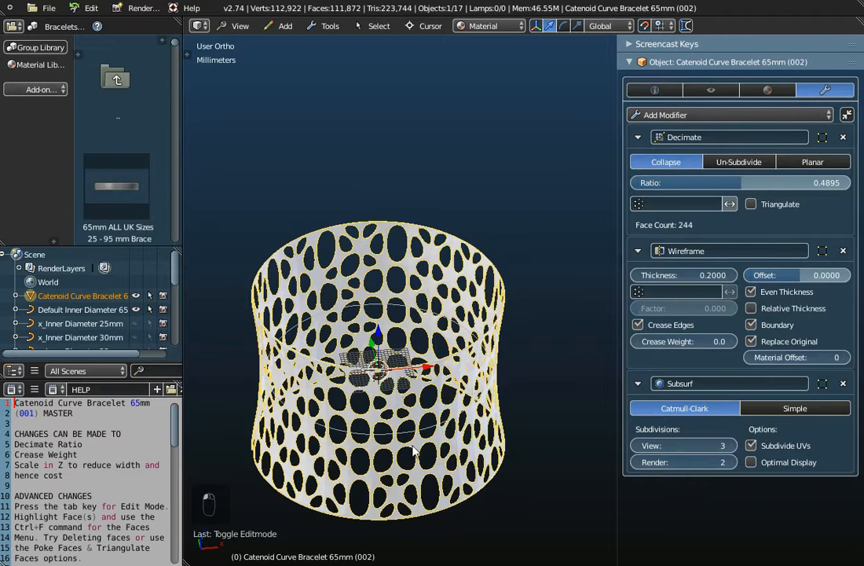
scroll(409, 371, "up", 5)
scroll(403, 351, "up", 4)
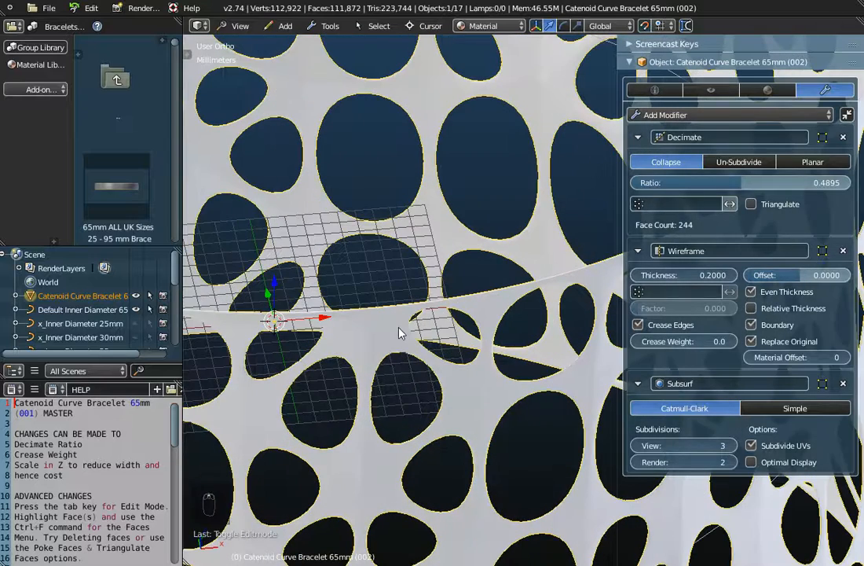
left_click(752, 308)
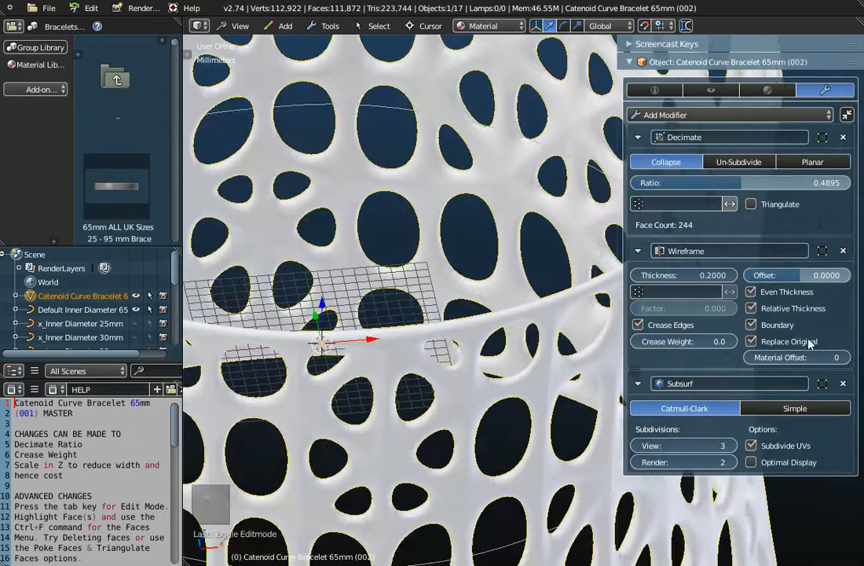
scroll(550, 390, "down", 4)
middle_click_drag(519, 395, 539, 410)
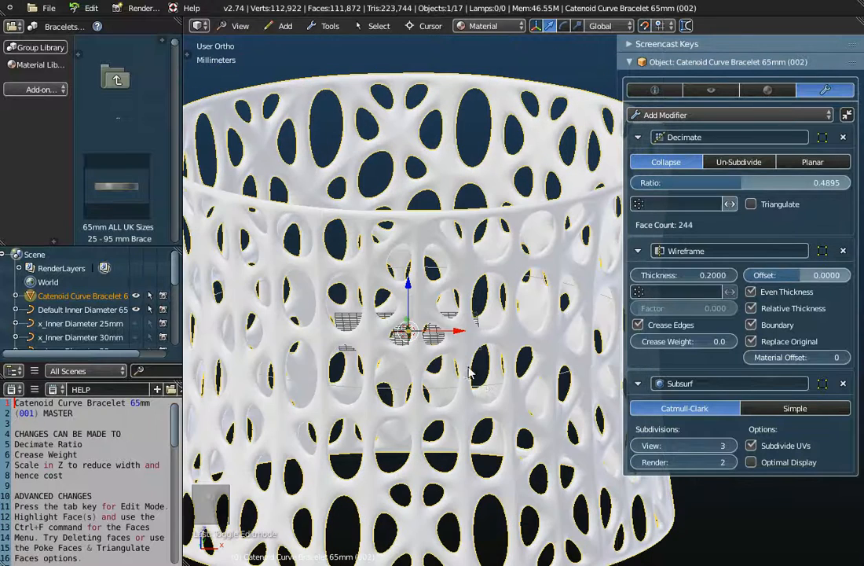
scroll(541, 410, "down", 3)
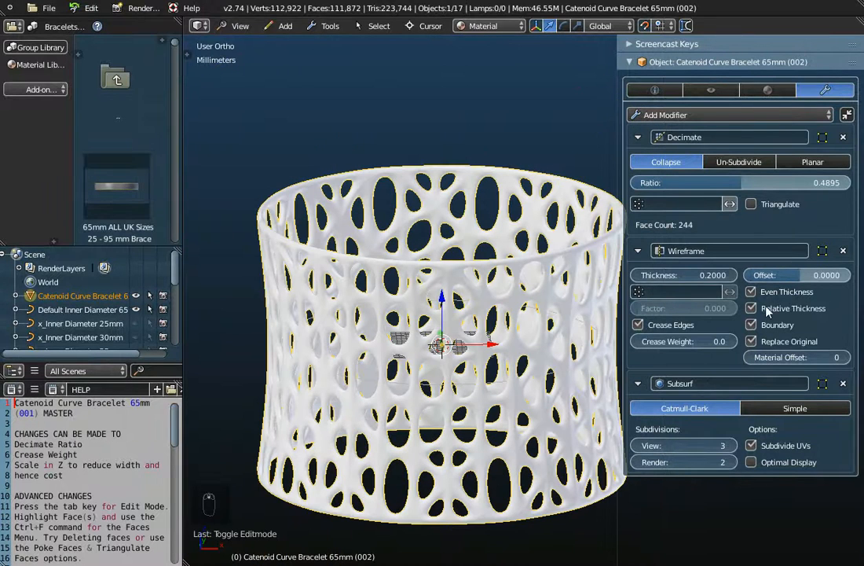
Step: Set the Wireframe Thickness back to 2, disable Relative Thickness, and review the bracelet from another angle
left_click(691, 274)
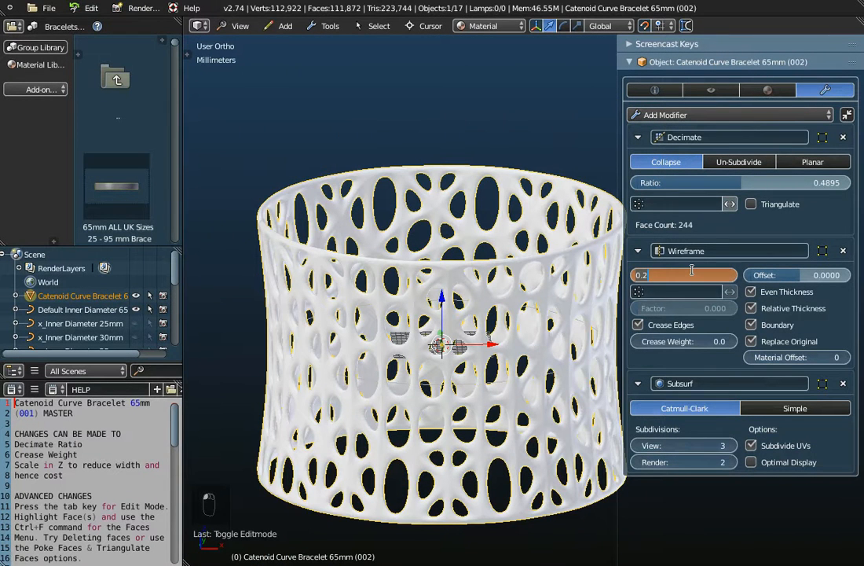
type("2")
key("Return")
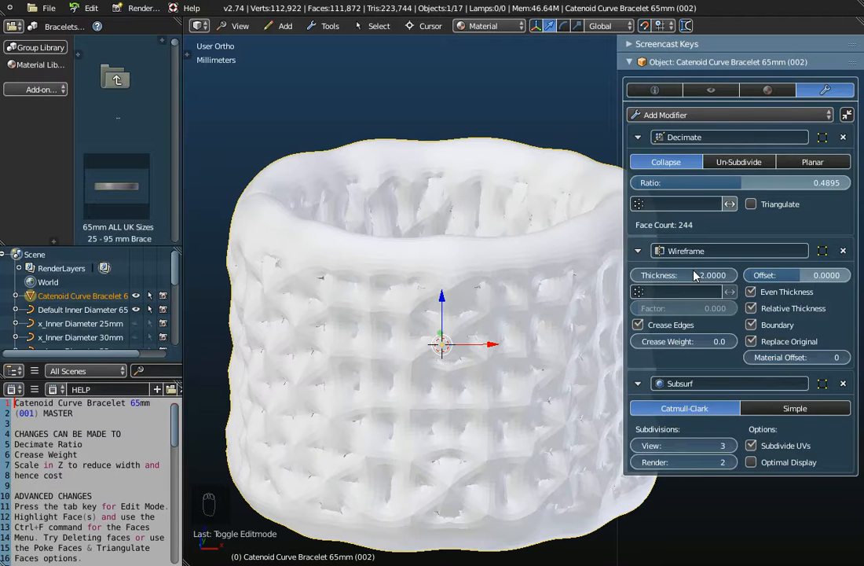
left_click(752, 309)
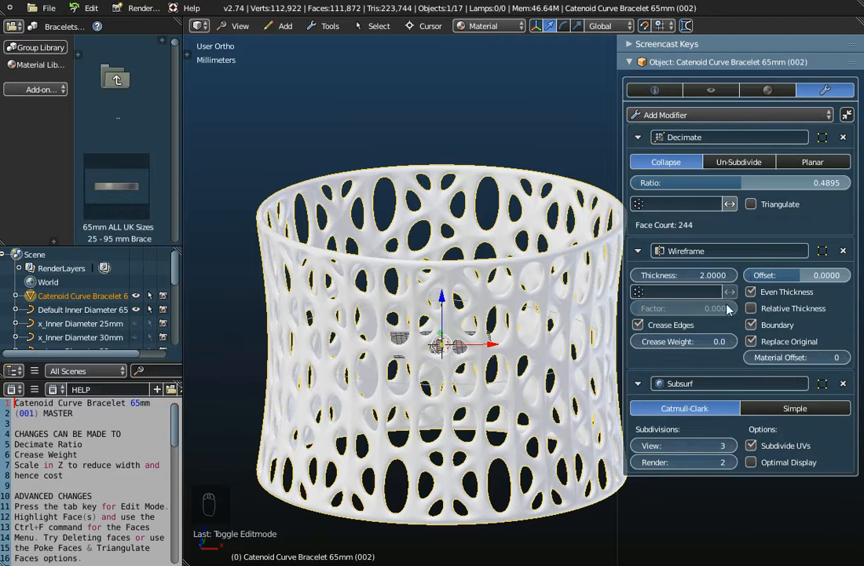
middle_click_drag(397, 381, 227, 314)
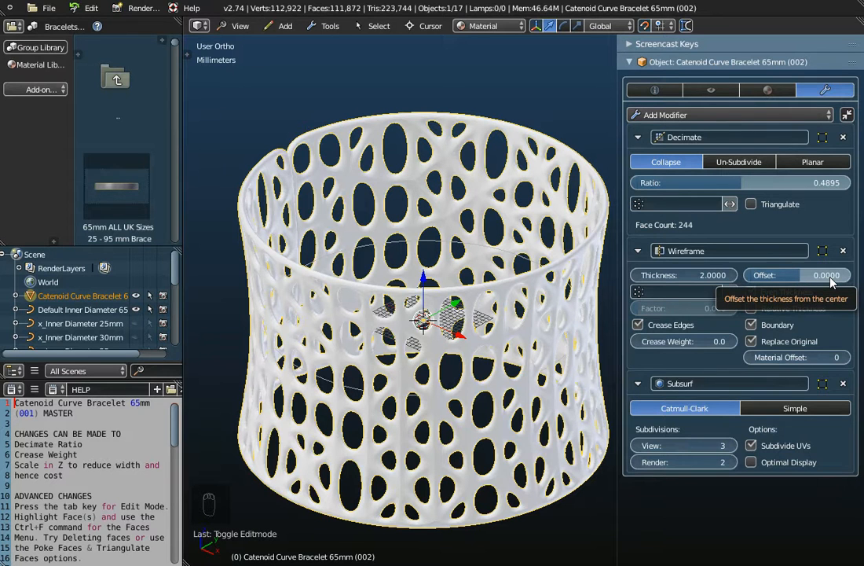
Step: Try the Wireframe Offset at 1 and at -1, comparing the bracelet's struts with the inner diameter circle
left_click_drag(791, 275, 848, 275)
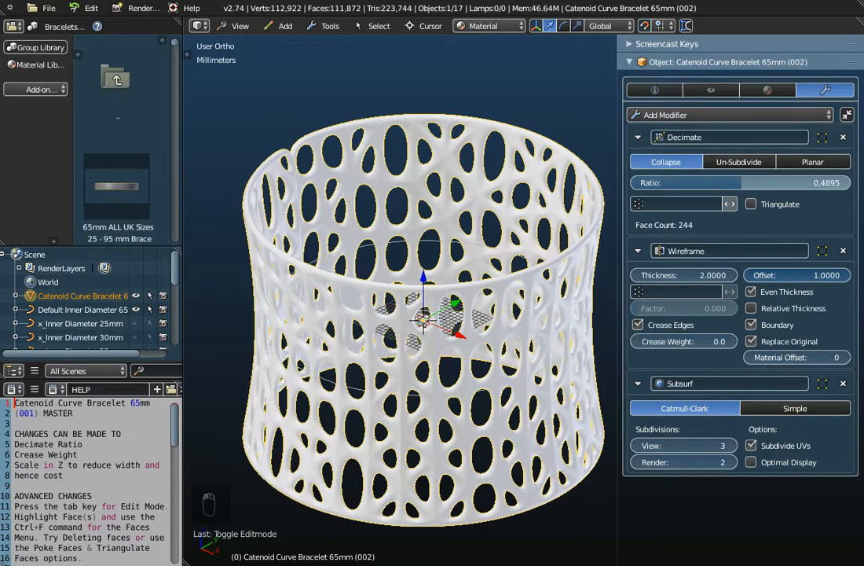
scroll(426, 288, "up", 5)
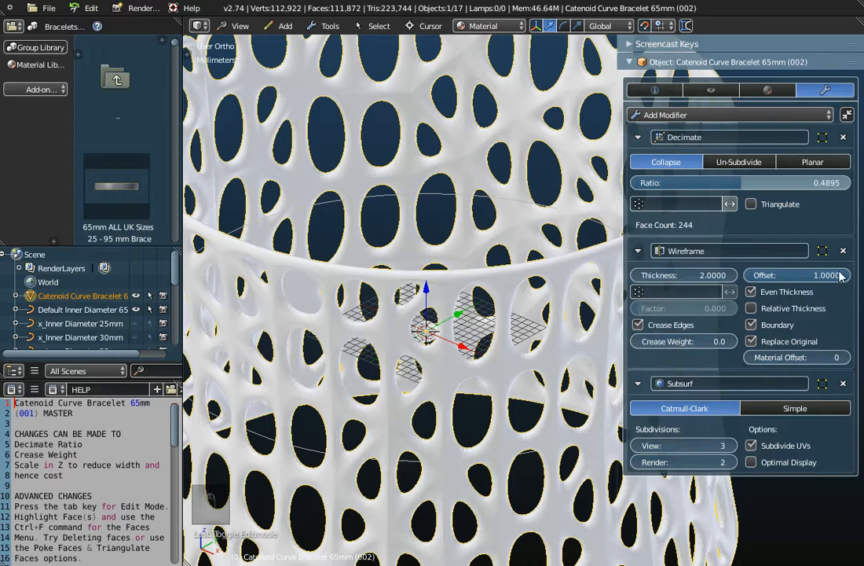
left_click_drag(839, 275, 737, 275)
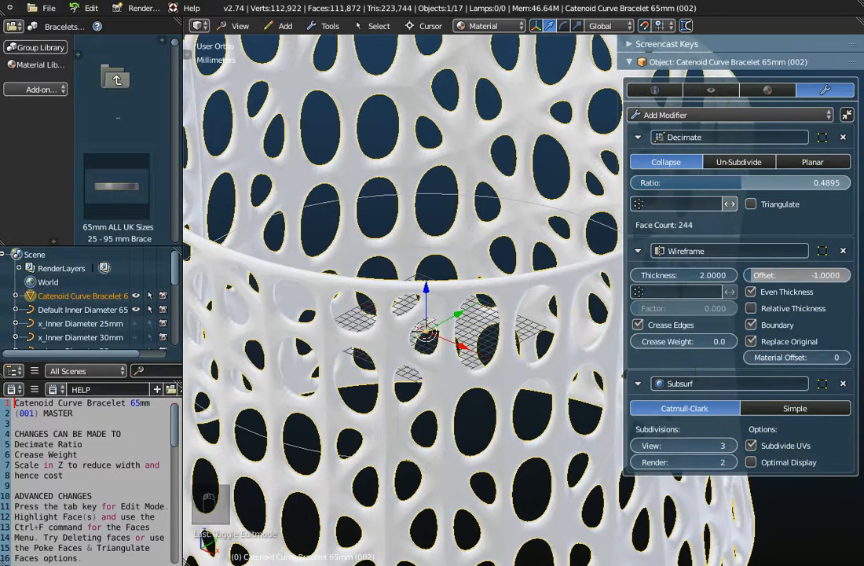
scroll(424, 339, "down", 2)
middle_click_drag(422, 338, 405, 511)
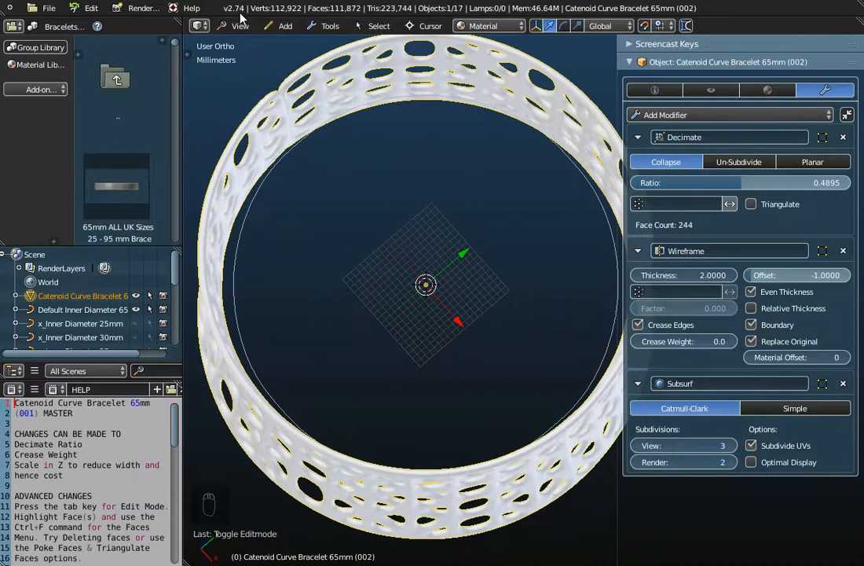
Step: In the top view, compare the bracelet against the inner diameter circle with the Wireframe Offset at 0 and at 1
left_click(240, 28)
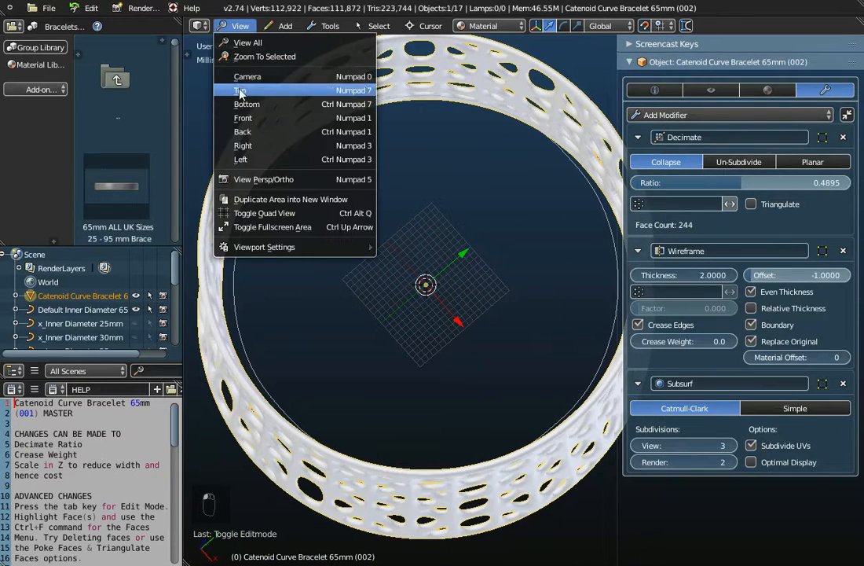
left_click(237, 88)
scroll(436, 287, "down", 2)
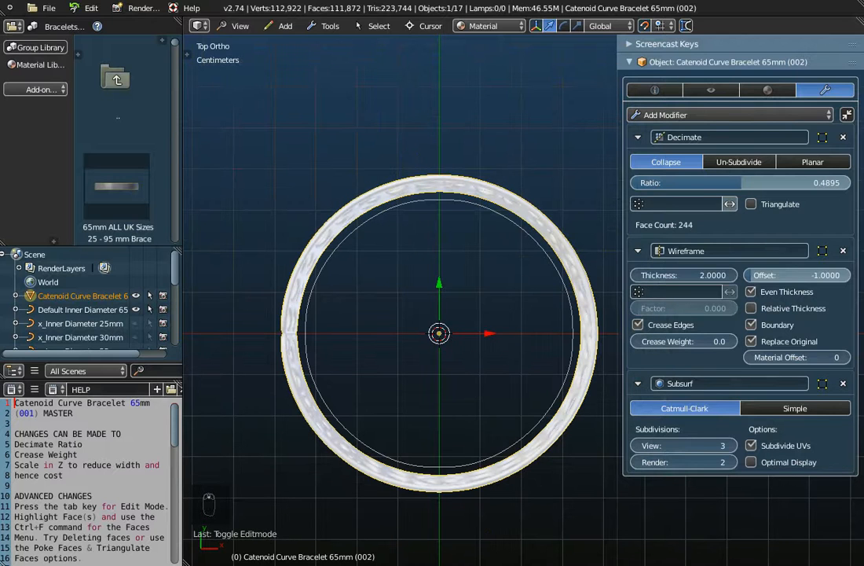
left_click(800, 275)
type("0")
key("Return")
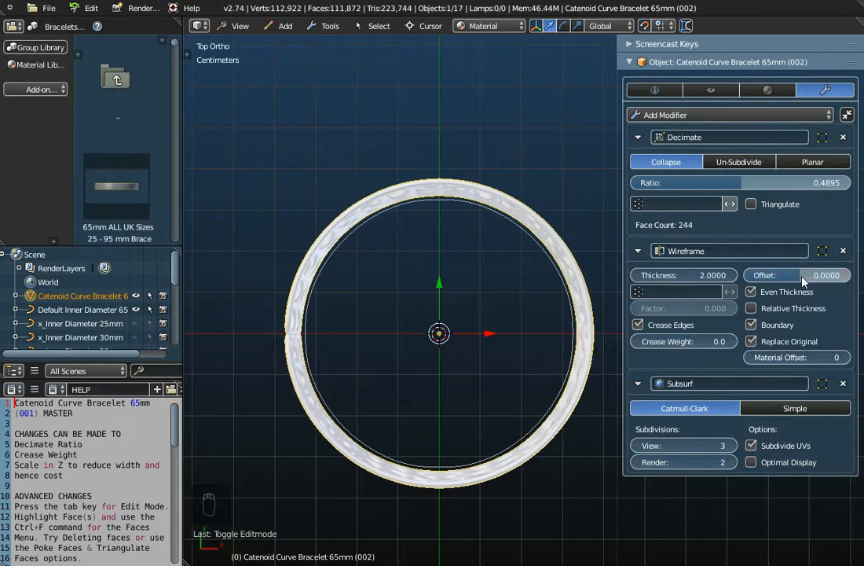
left_click(801, 275)
type("1")
key("Return")
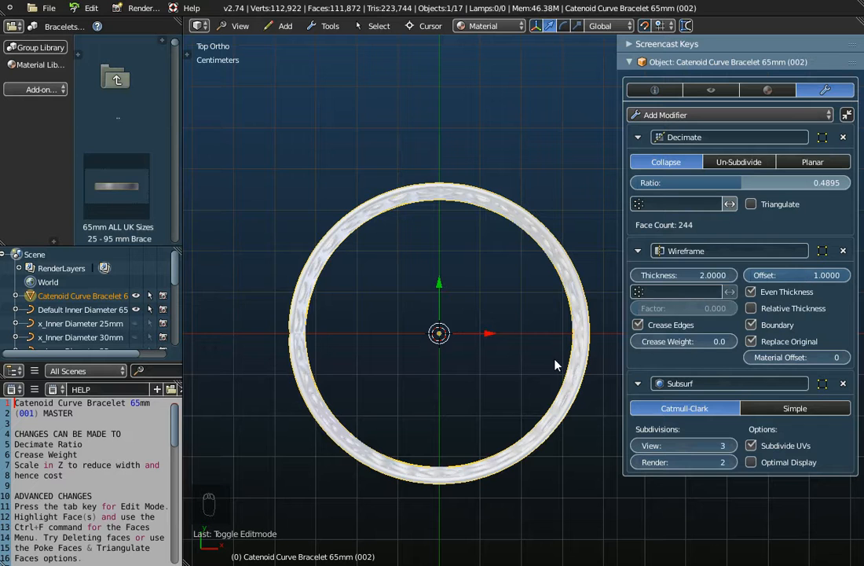
Step: Review the whole bracelet at an angle and reset the Wireframe Offset to 0
middle_click_drag(552, 361, 550, 306)
scroll(550, 307, "up", 2)
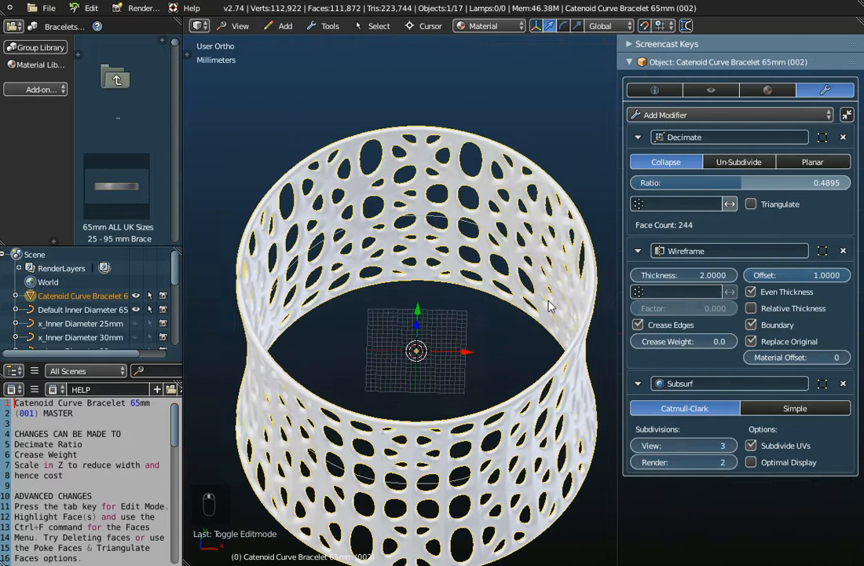
left_click(799, 272)
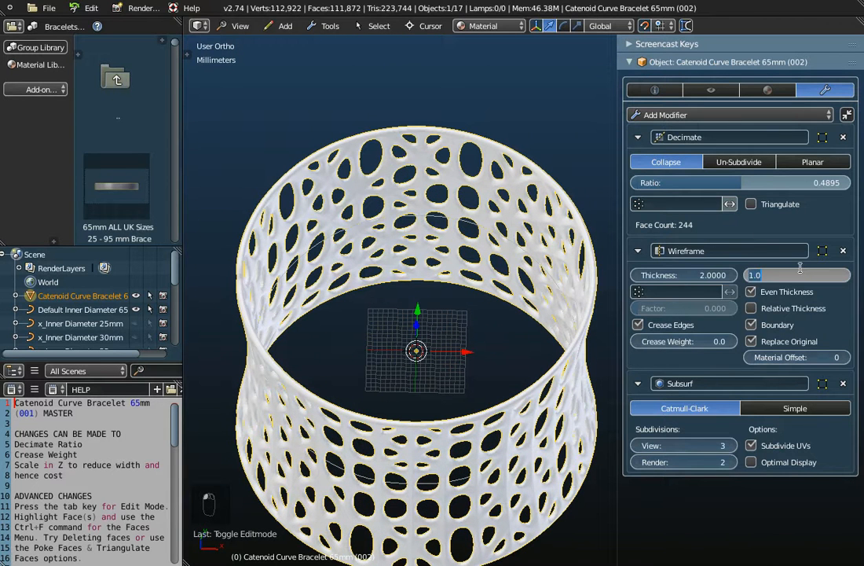
type("0")
key("Return")
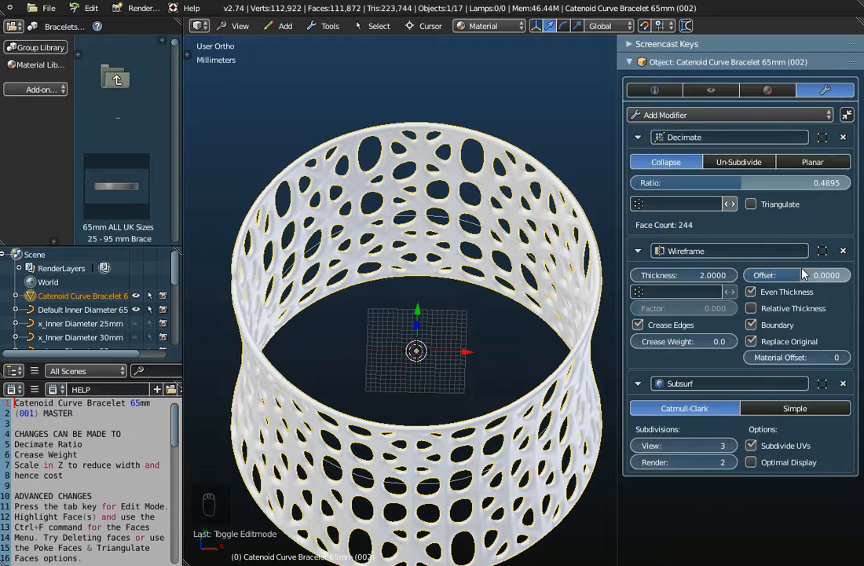
Step: Enter Edit Mode in the top view and examine the base mesh against the inner diameter circle
left_click(242, 27)
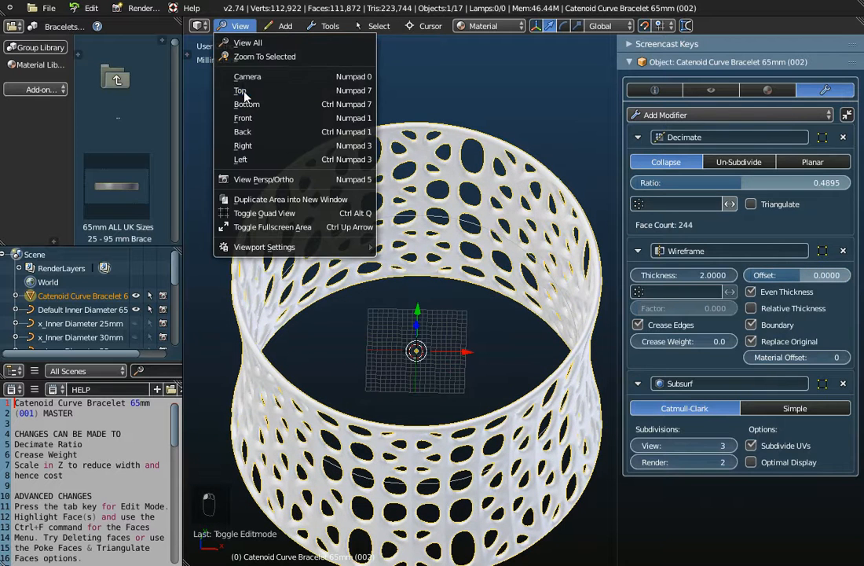
left_click(240, 89)
key("Tab")
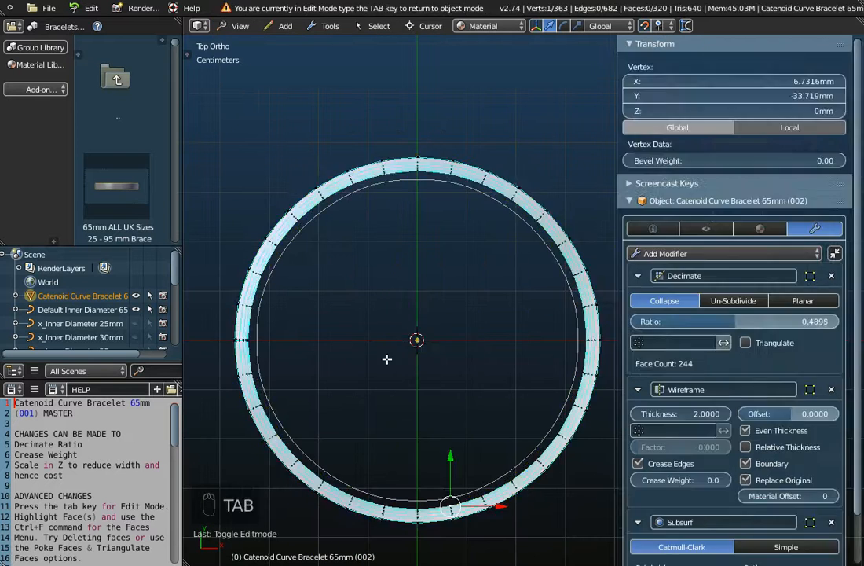
mouse_move(512, 328)
middle_mouse_down()
mouse_move(511, 306)
mouse_move(505, 329)
mouse_move(505, 309)
mouse_move(509, 321)
middle_mouse_up()
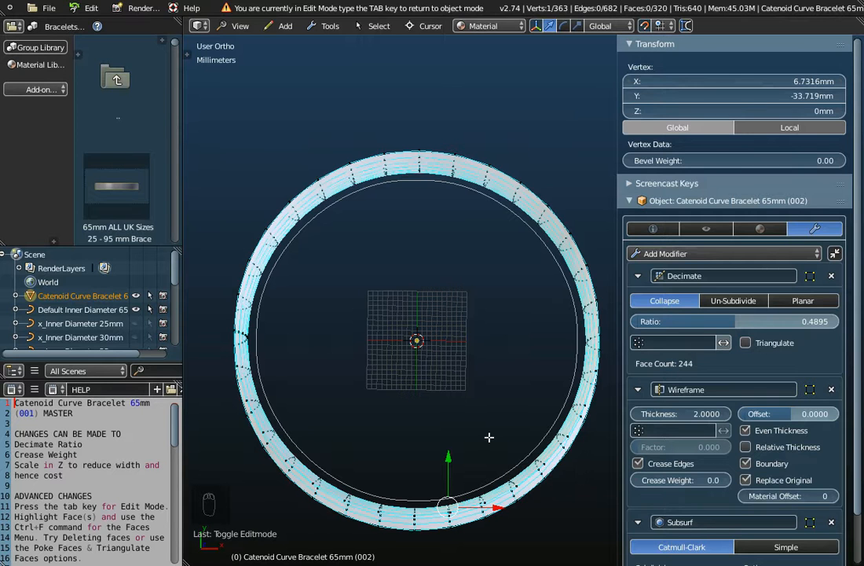
mouse_move(507, 457)
middle_mouse_down()
mouse_move(507, 445)
mouse_move(503, 459)
middle_mouse_up()
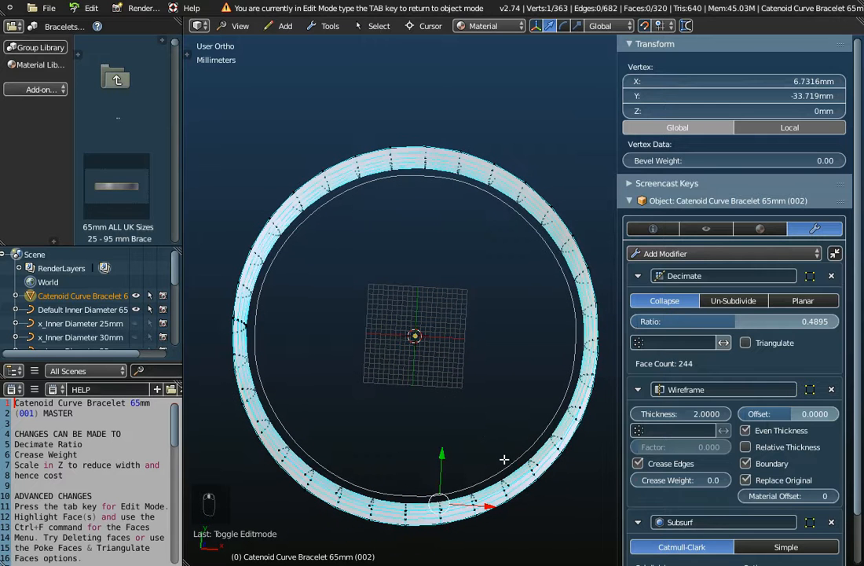
Step: Set the Wireframe Offset to -1 in Edit Mode and return to the top view to examine the base mesh
left_click(776, 415)
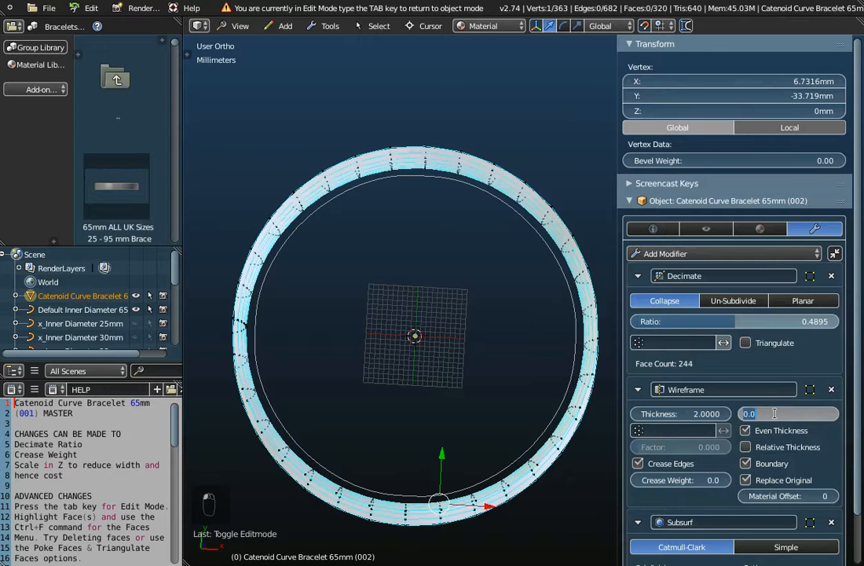
type("-1")
key("Return")
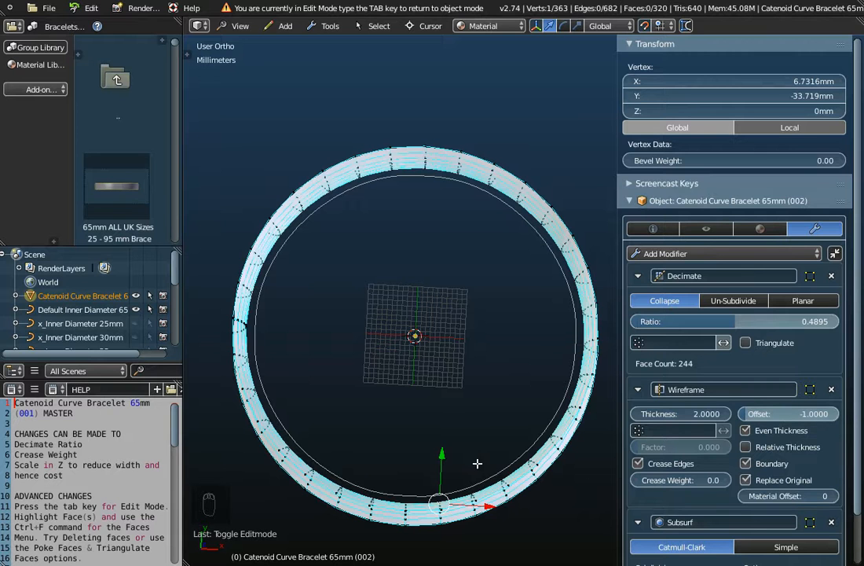
left_click(238, 26)
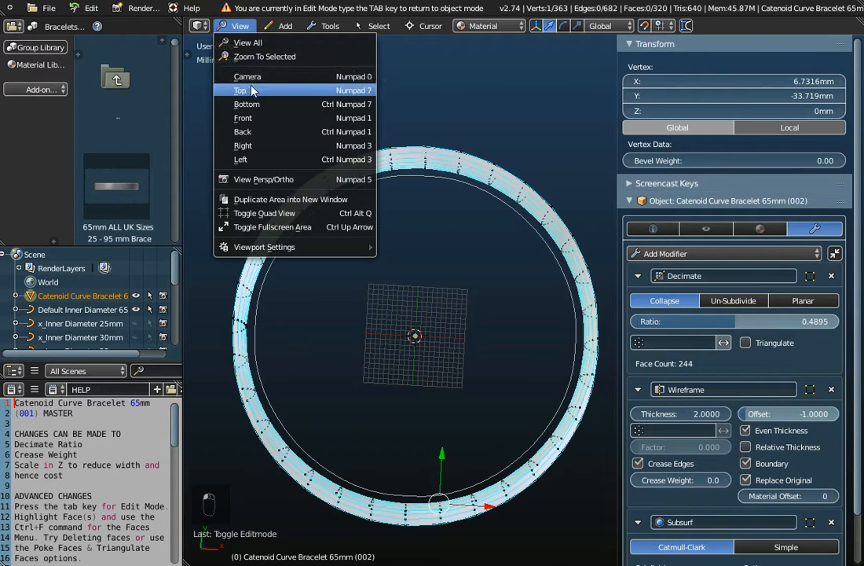
left_click(251, 89)
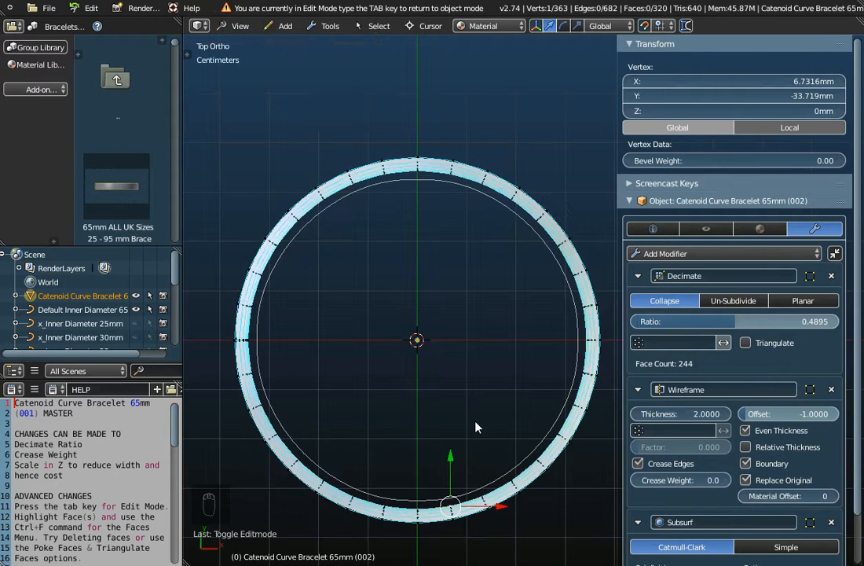
Step: Leave Edit Mode, set the Wireframe Offset to 1, and compare the finished bracelet with its base mesh in the top view
key("Tab")
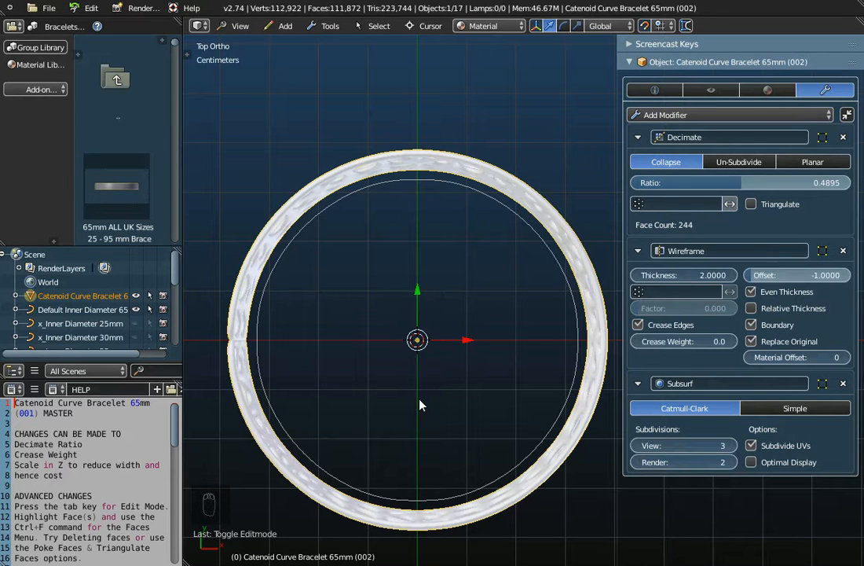
left_click(800, 274)
type("1")
key("Return")
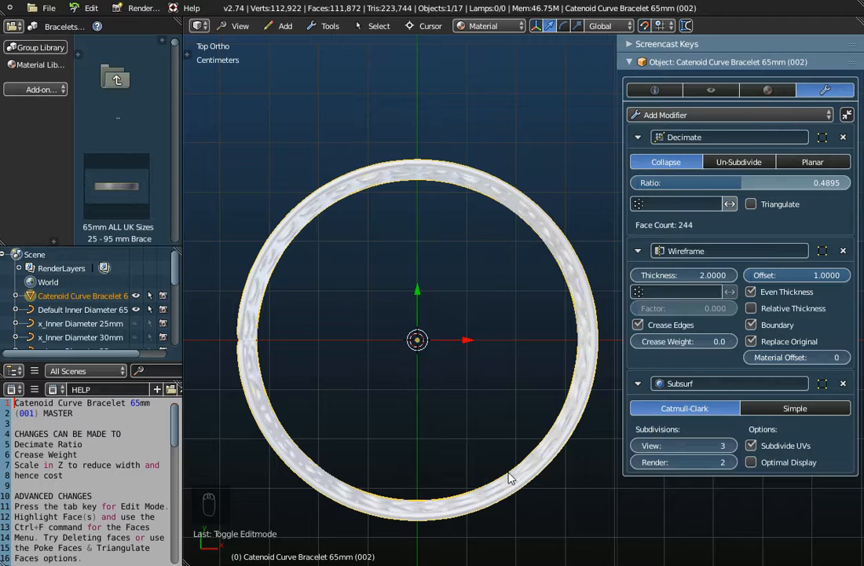
key("Tab")
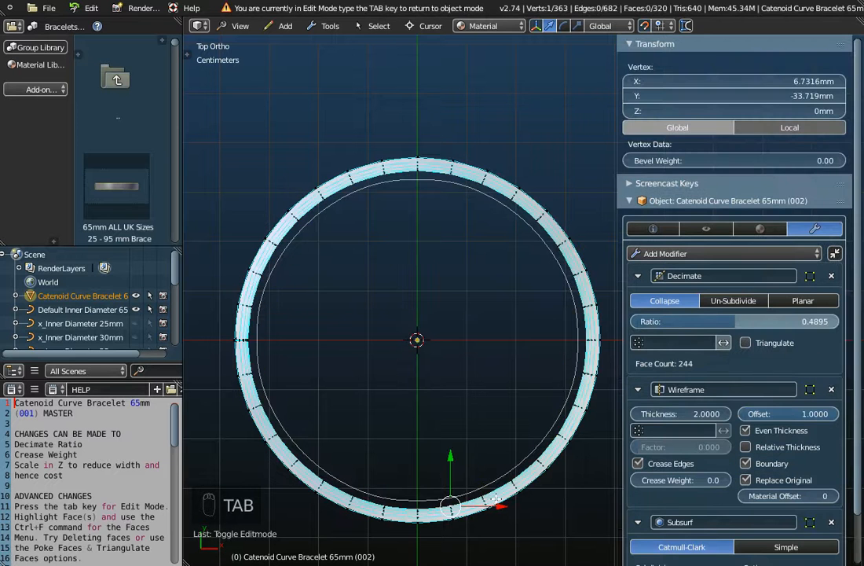
key("Tab")
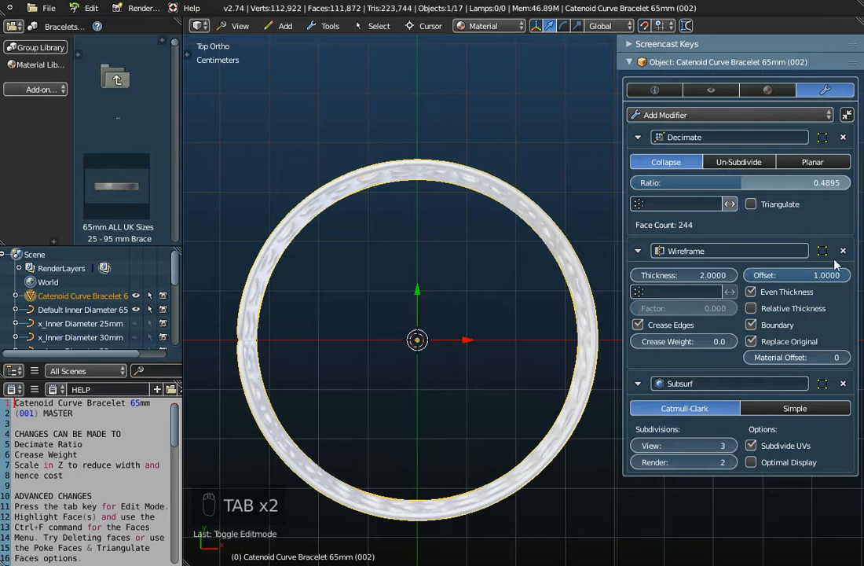
Step: Set the Wireframe Offset to 0 and review the whole bracelet from several angles
left_click(803, 274)
type("0")
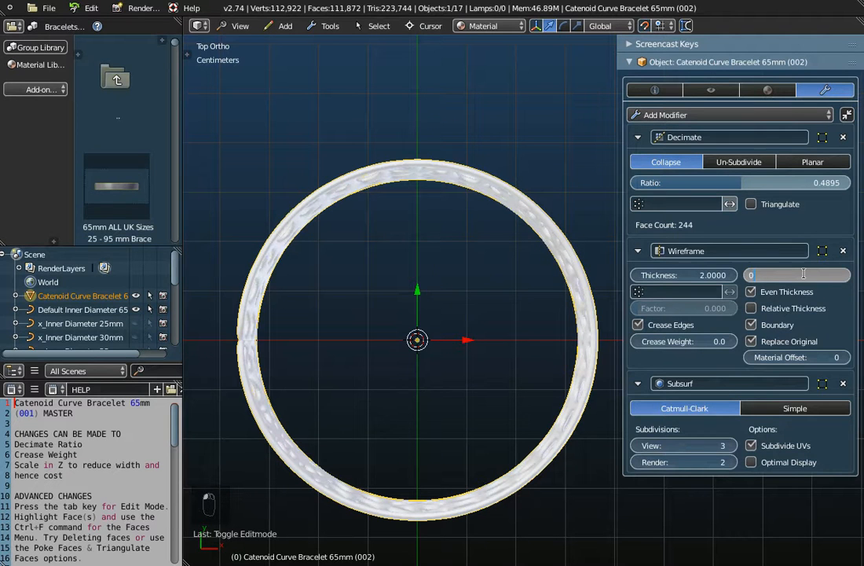
key("Return")
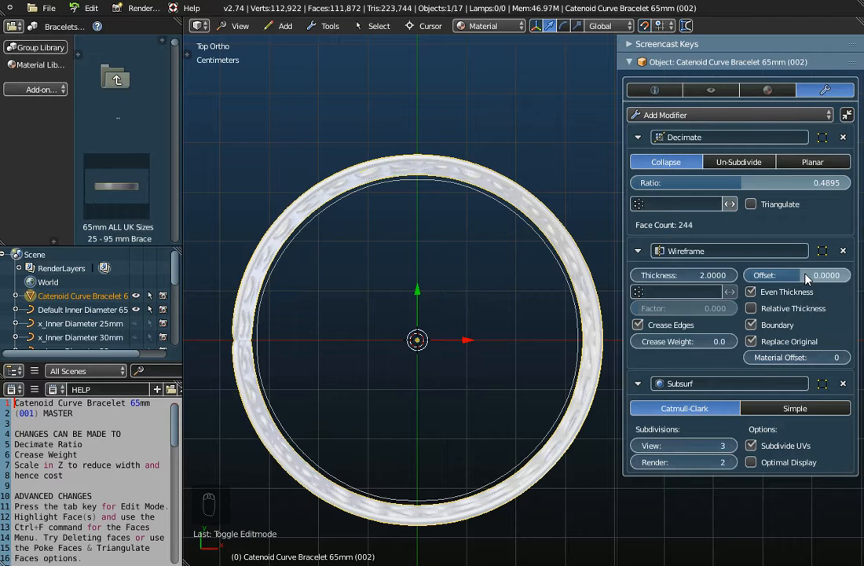
scroll(441, 393, "down", 1)
middle_click_drag(443, 402, 456, 429)
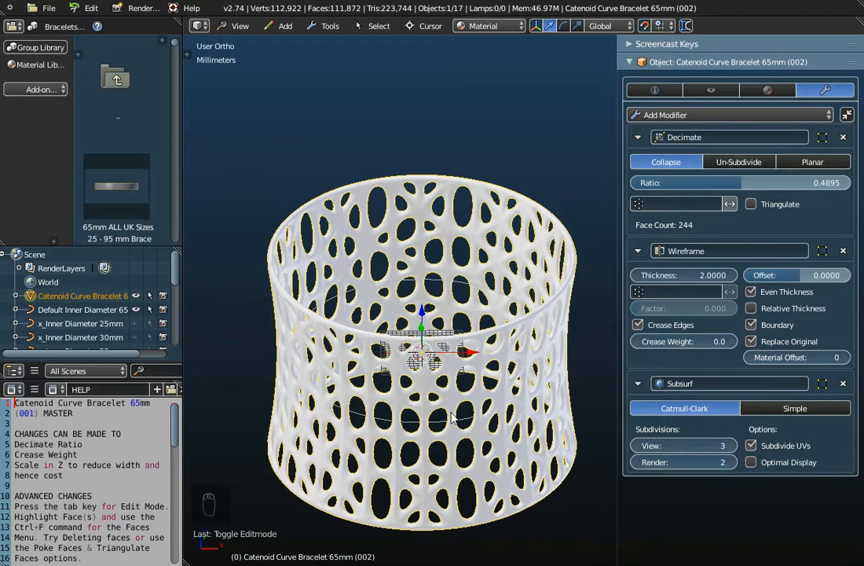
scroll(452, 373, "down", 4)
middle_click_drag(452, 374, 482, 370)
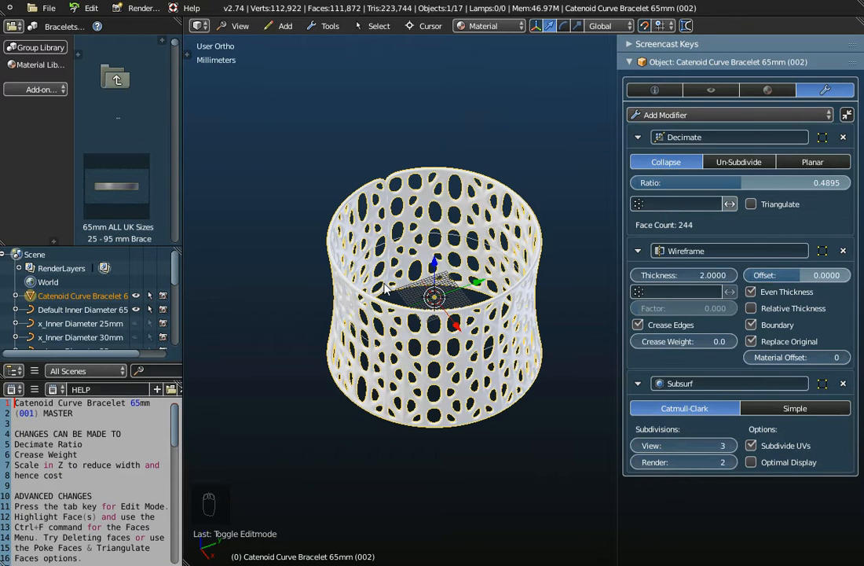
middle_click_drag(351, 271, 438, 300)
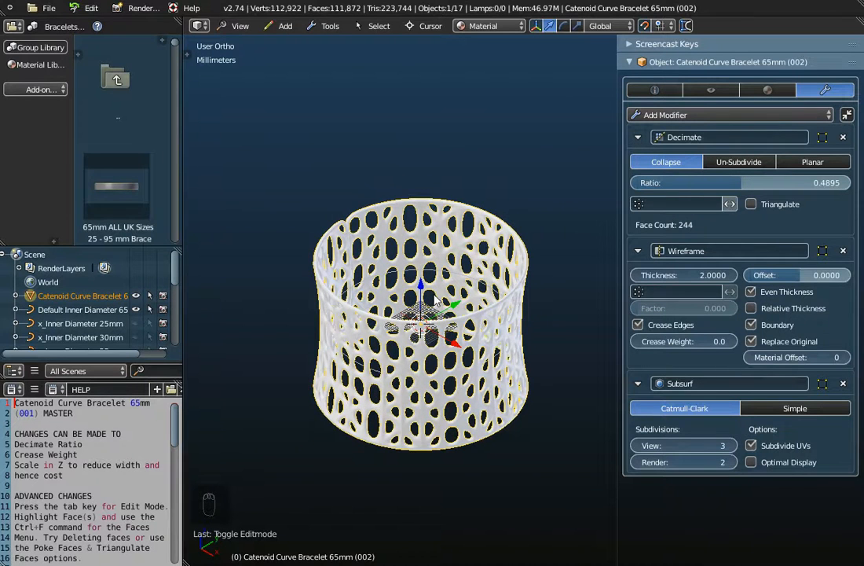
scroll(435, 299, "up", 2)
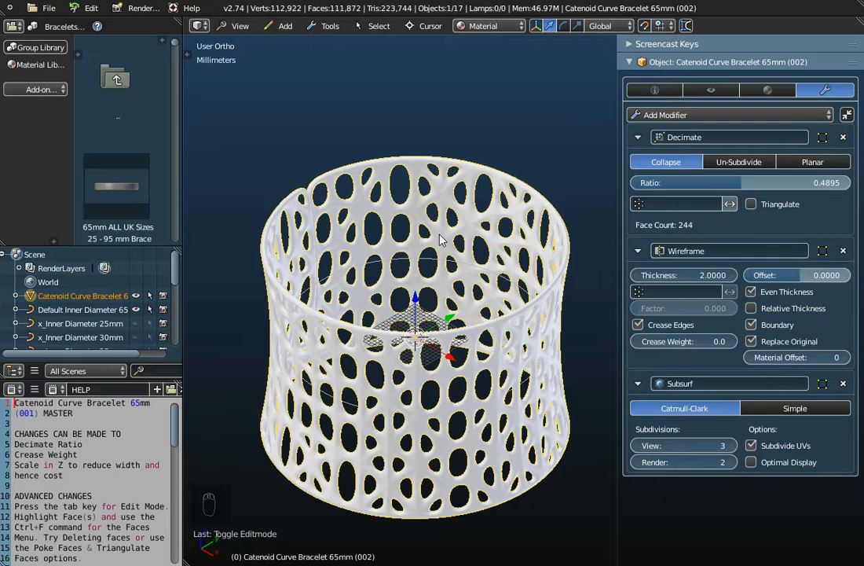
Step: Export the bracelet to the Desktop in Wavefront format as Catenoid Curve Bracelet 65mm (002).obj, removing MASTER from the file name
left_click(47, 10)
mouse_move(61, 289)
left_click(45, 8)
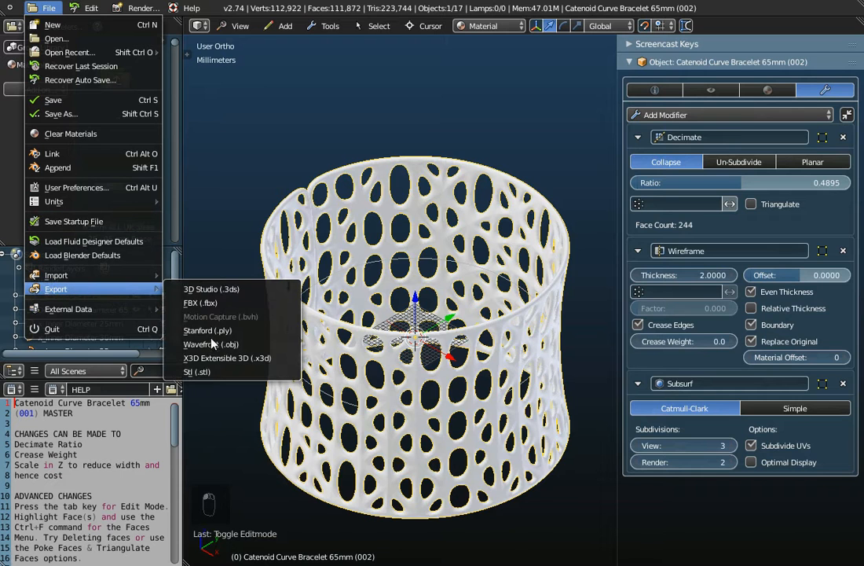
left_click(211, 346)
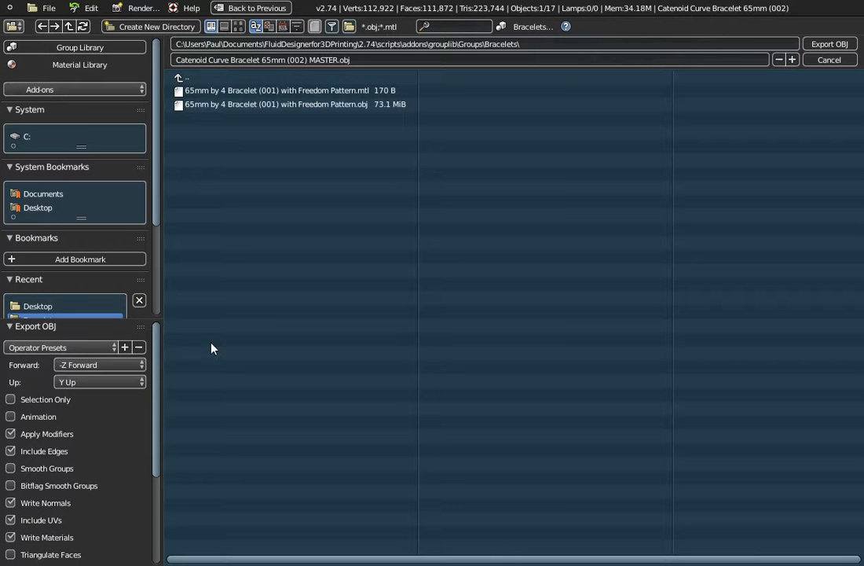
left_click(39, 207)
left_click(306, 61)
left_click_drag(309, 60, 336, 131)
key("BackSpace")
key("BackSpace")
left_click(338, 135)
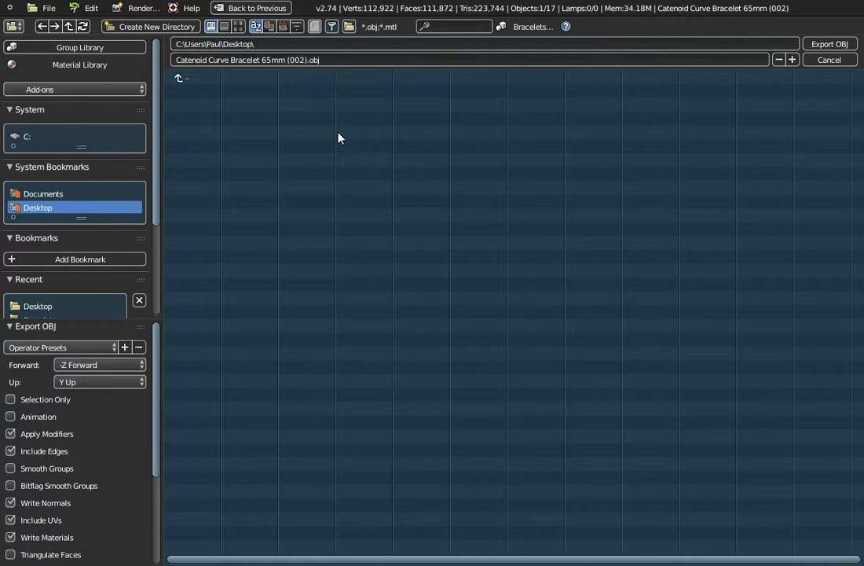
left_click(830, 46)
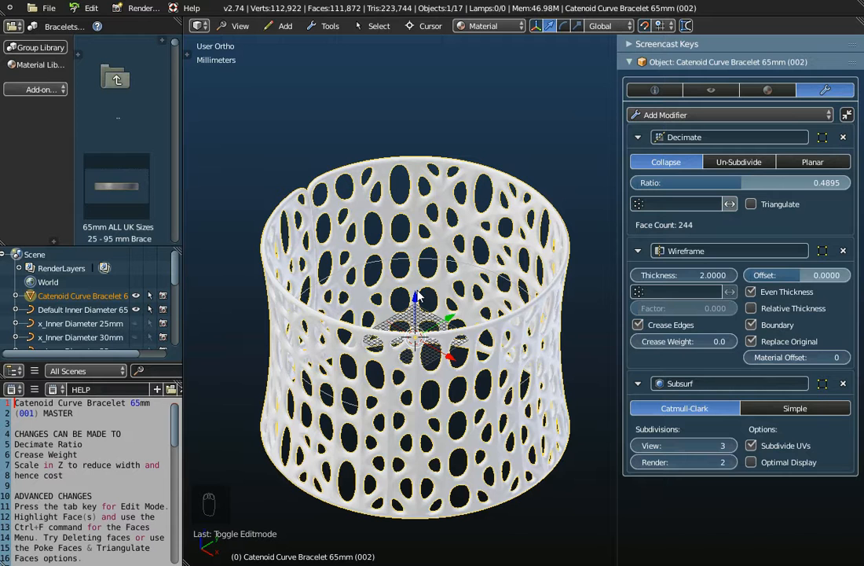
Step: Start a new file by reloading the start-up file
left_click(47, 7)
left_click(53, 26)
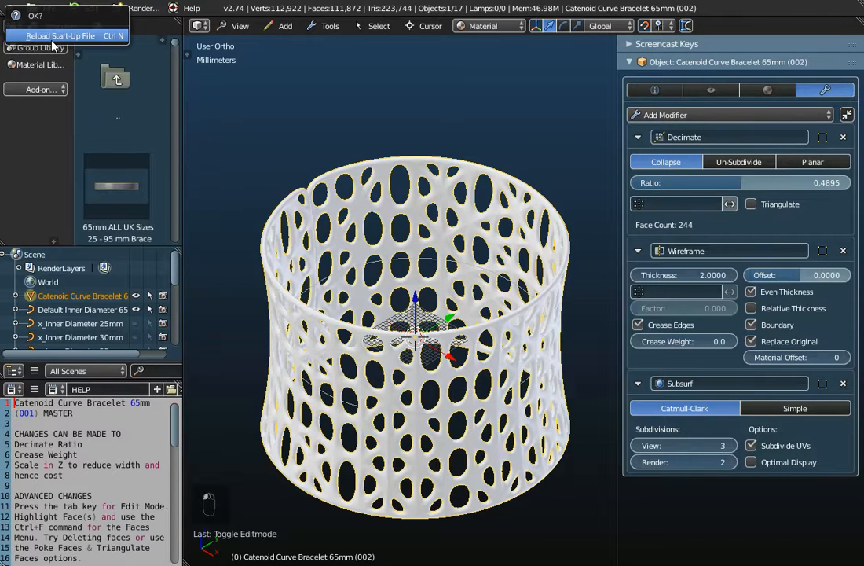
left_click(46, 32)
Step: Browse the Bracelets group library through to the Voronoi designs and examine the available bracelet models
scroll(450, 239, "down", 5)
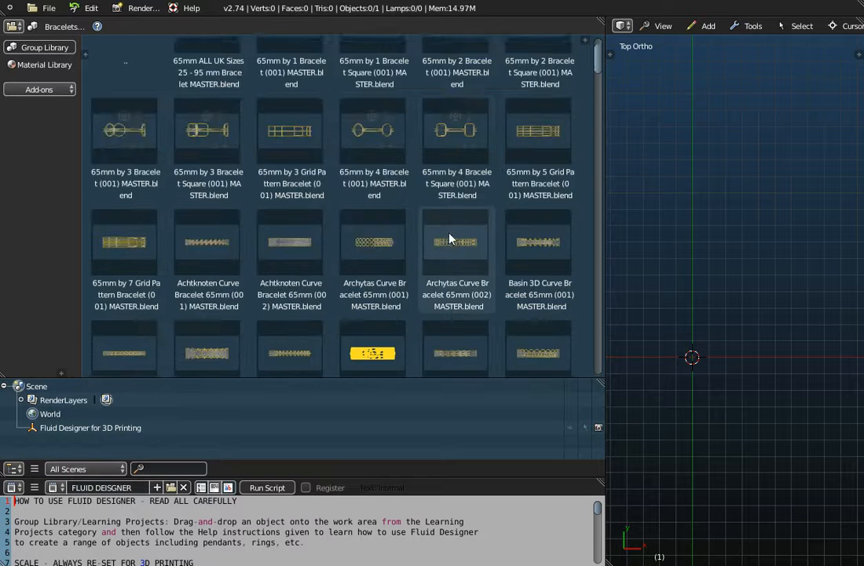
scroll(408, 204, "down", 1)
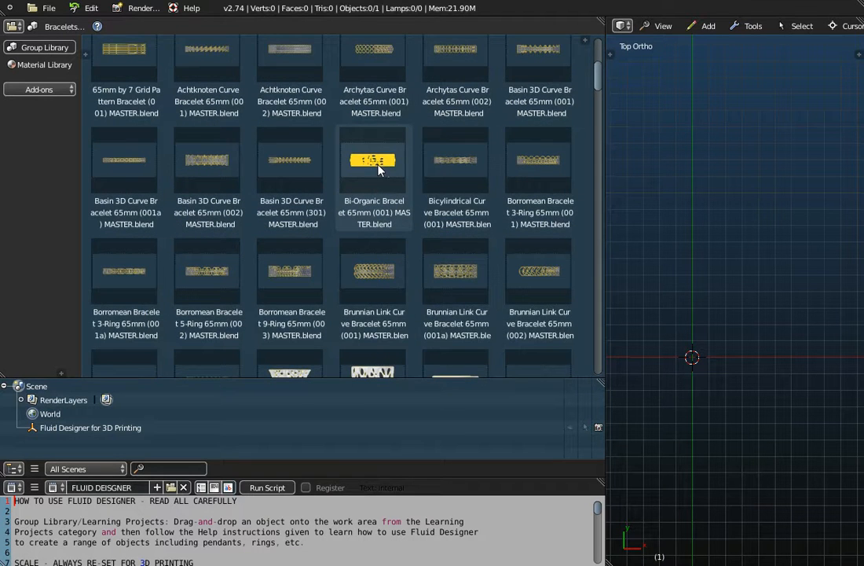
scroll(437, 230, "down", 5)
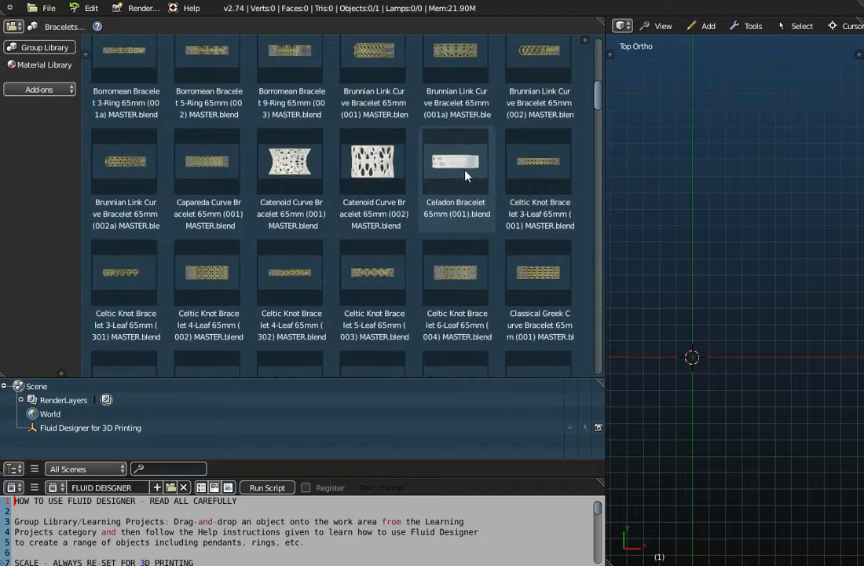
scroll(465, 174, "down", 8)
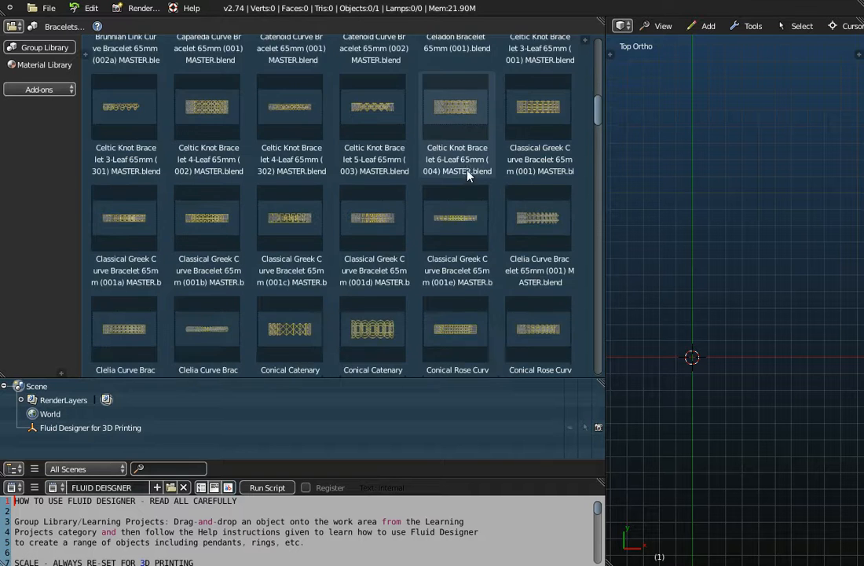
scroll(460, 192, "down", 9)
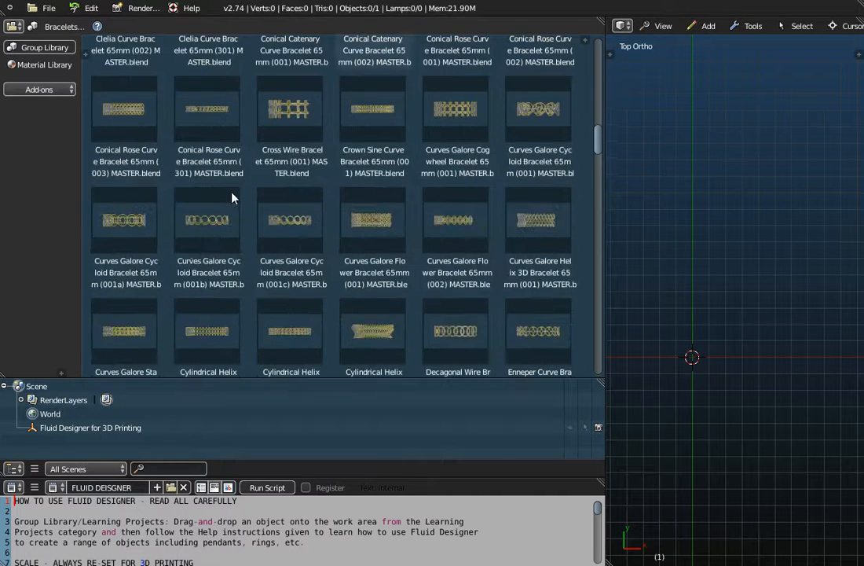
scroll(385, 249, "down", 15)
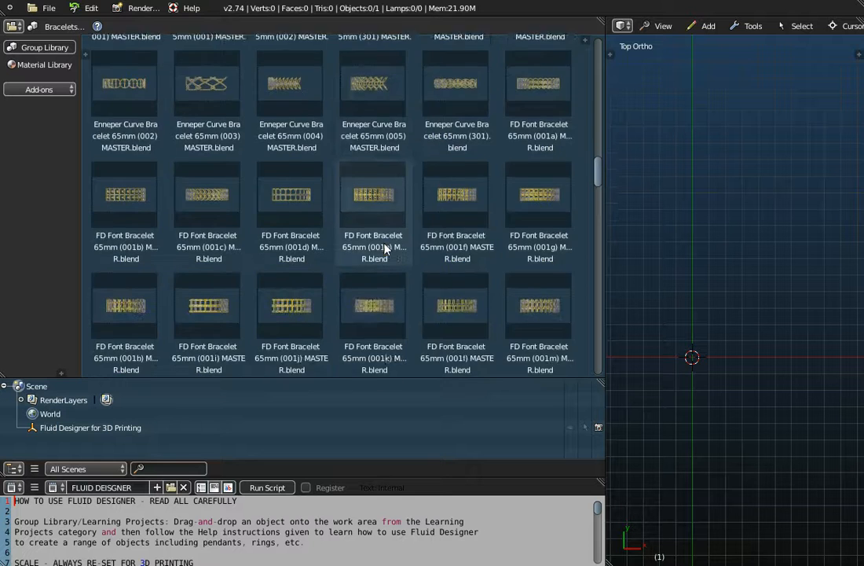
scroll(385, 248, "down", 11)
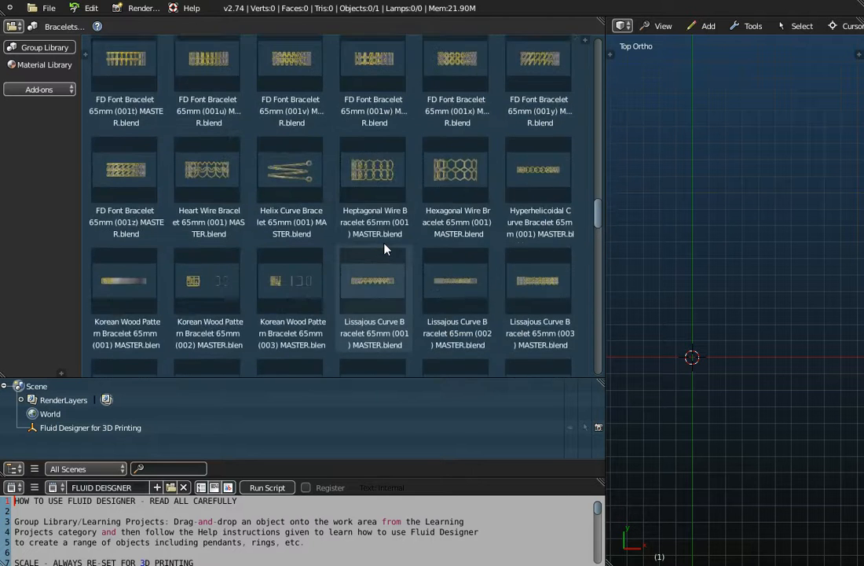
scroll(388, 265, "down", 2)
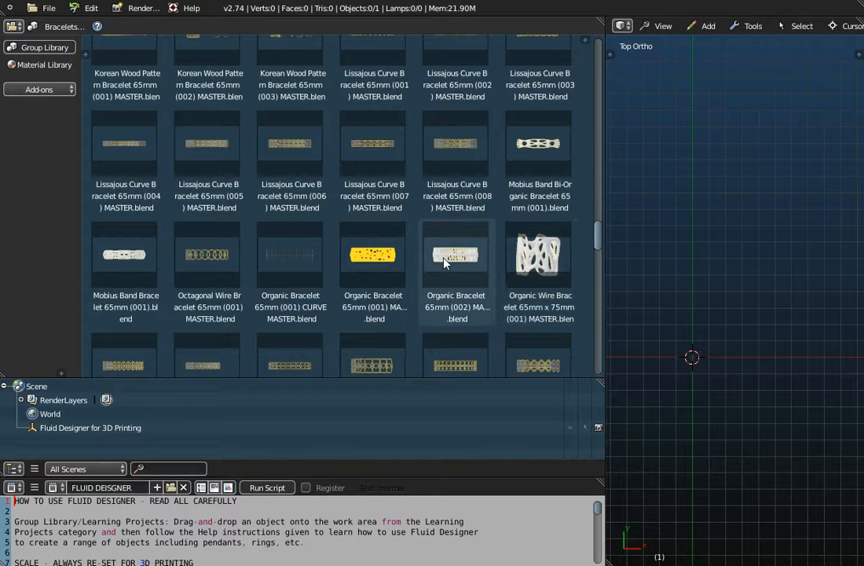
scroll(446, 264, "down", 3)
scroll(444, 263, "down", 3)
scroll(554, 189, "down", 3)
scroll(419, 257, "down", 10)
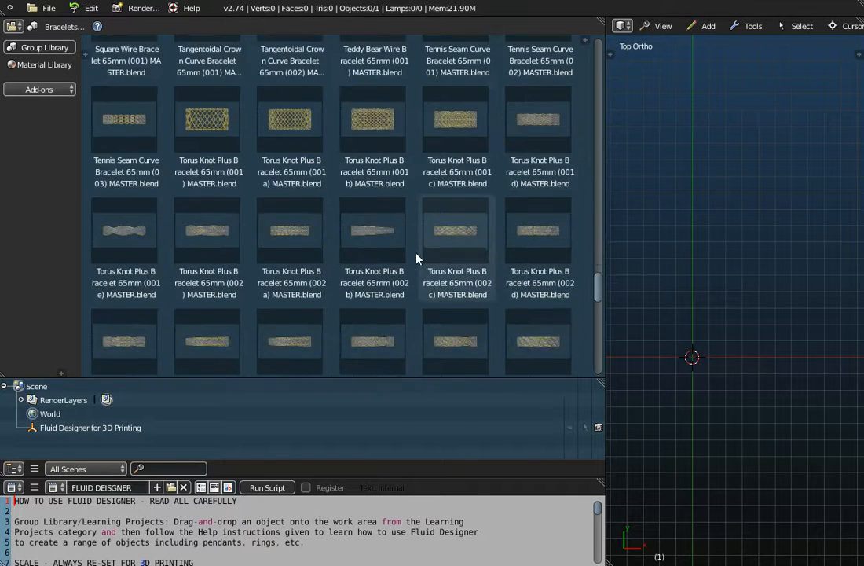
scroll(418, 258, "down", 10)
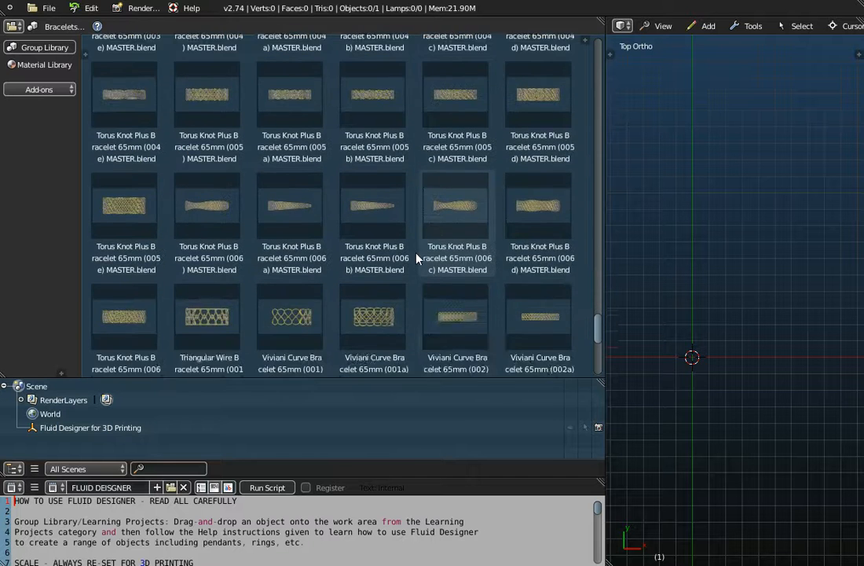
scroll(417, 258, "down", 2)
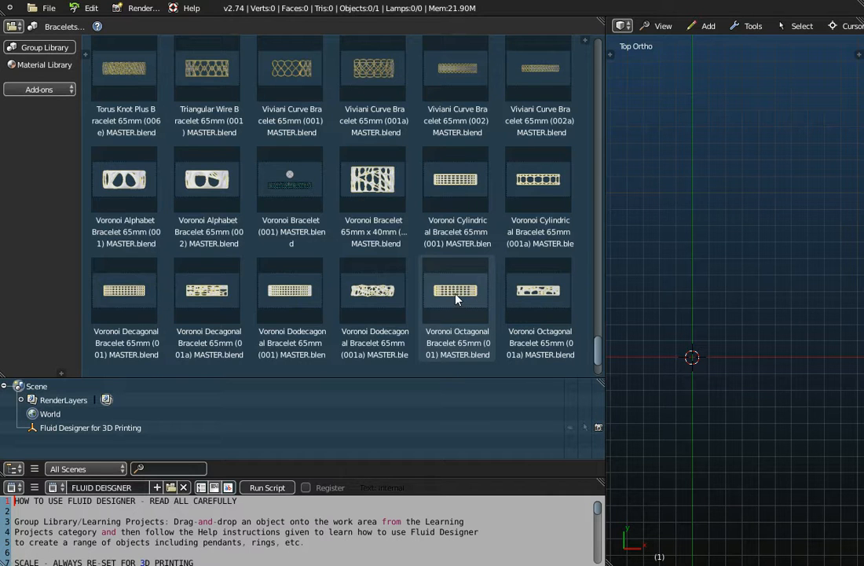
scroll(456, 297, "up", 10)
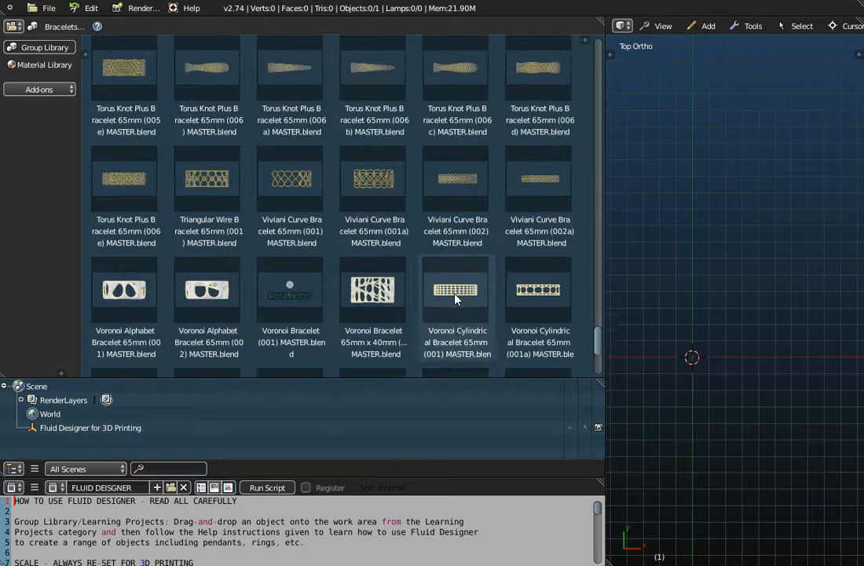
scroll(456, 298, "up", 2)
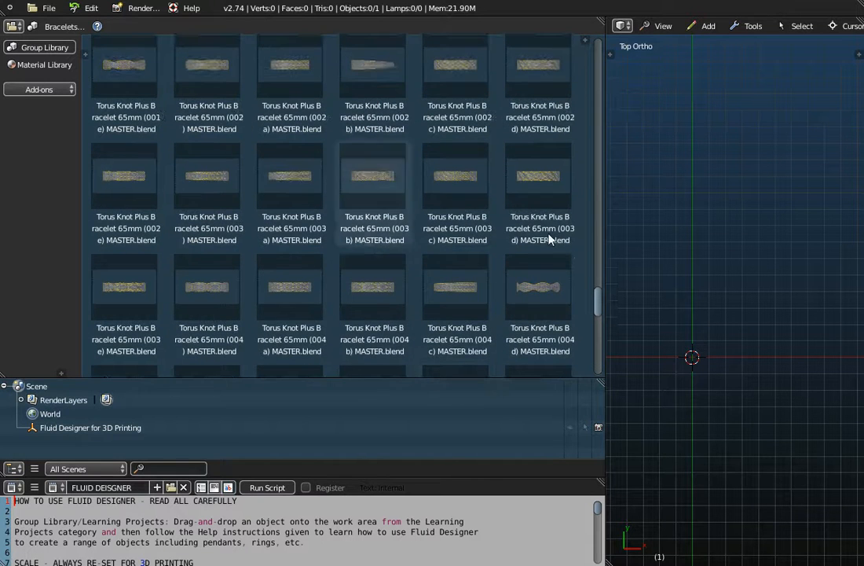